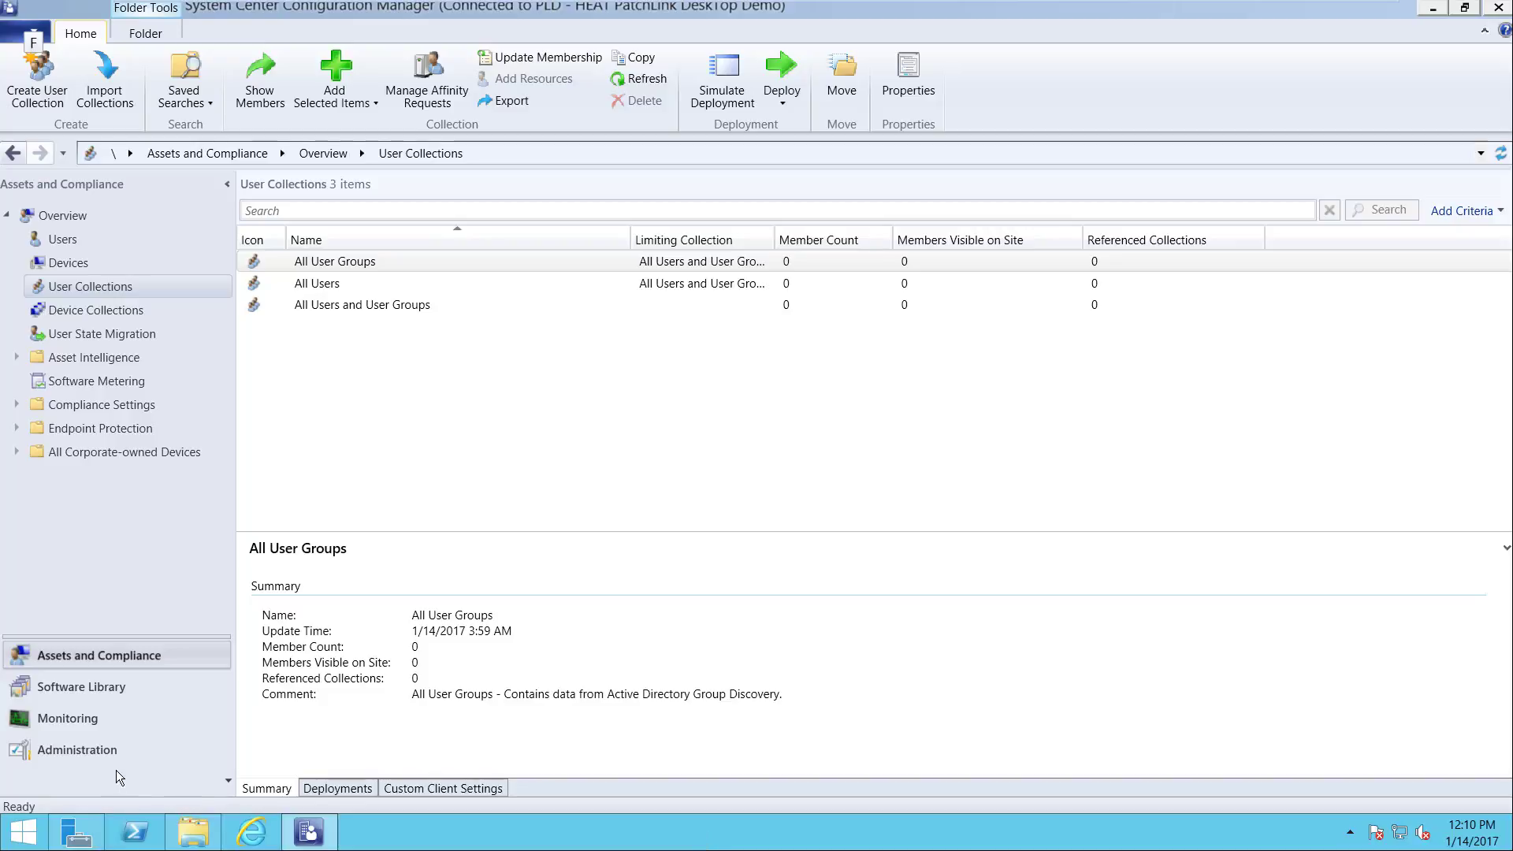
- Review the pre-release features consent in the Hierarchy Settings of the PLD primary site, leaving the settings unchanged
{"action": "left_click", "coordinate": [106, 750]}
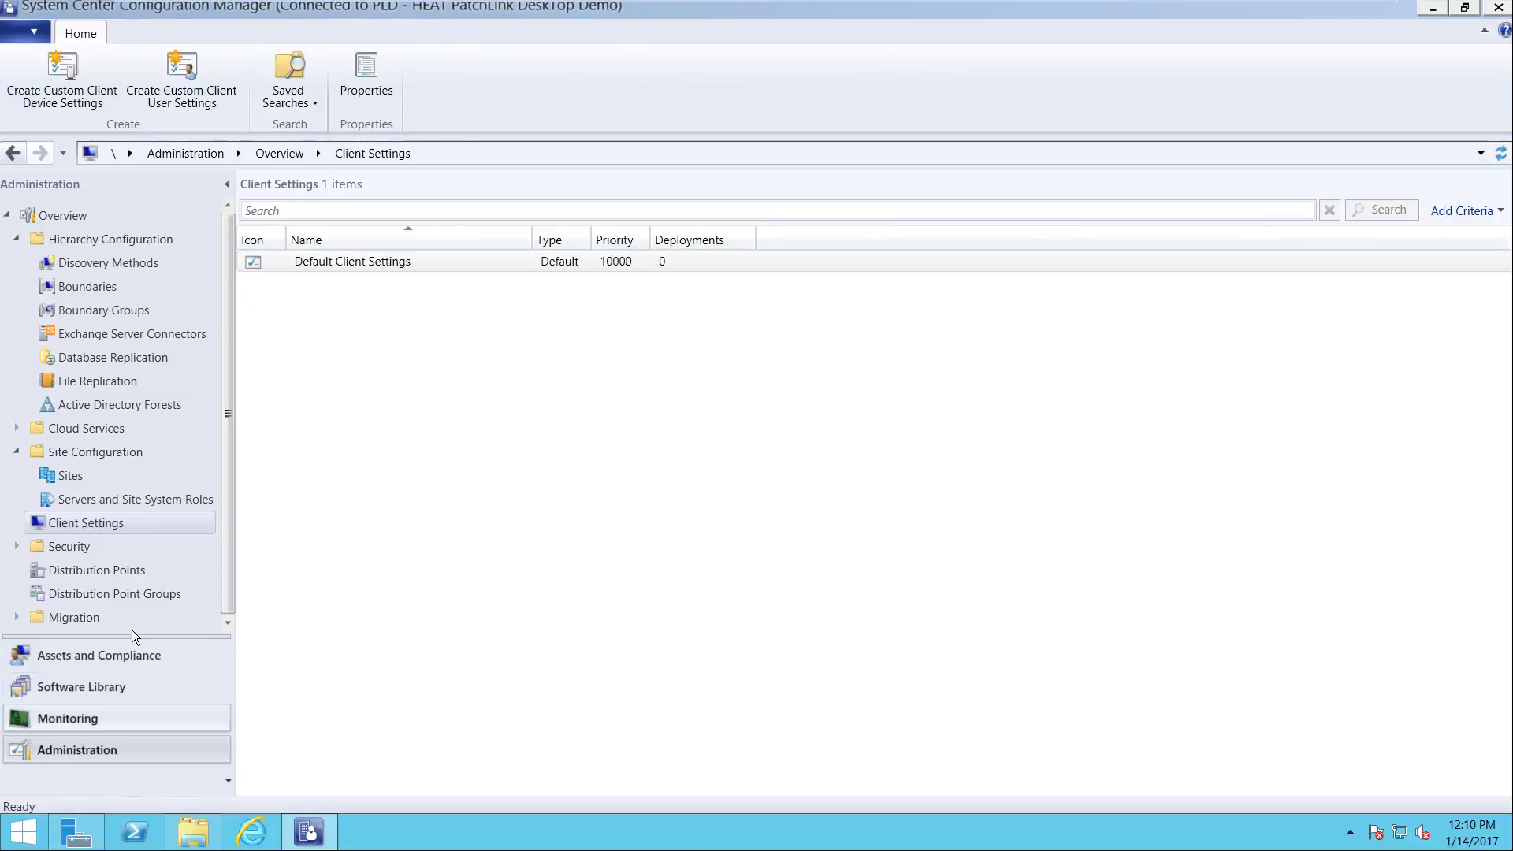
{"action": "left_click", "coordinate": [17, 239]}
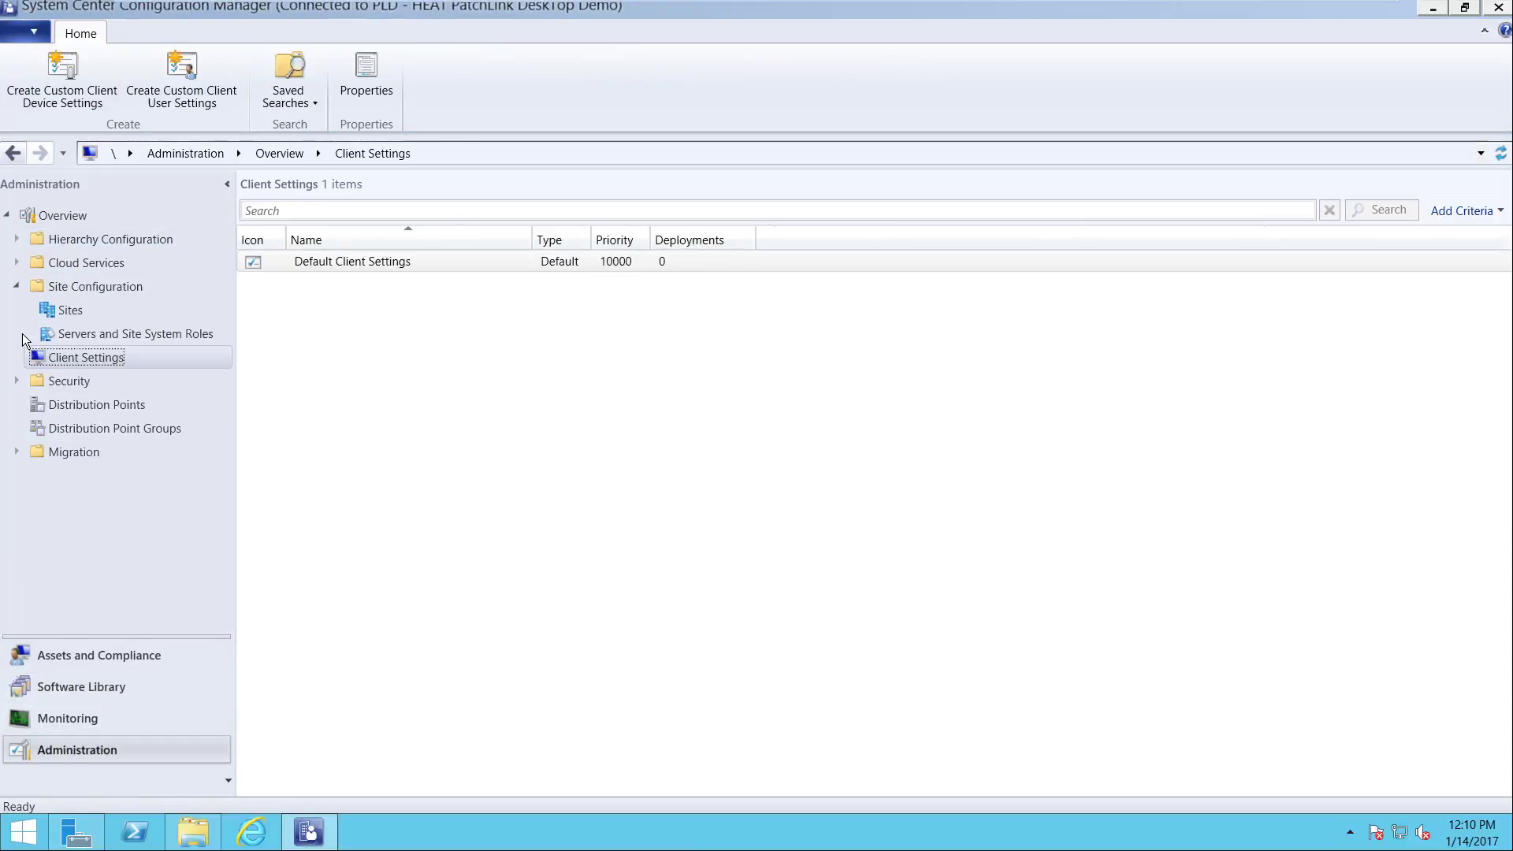
{"action": "left_click", "coordinate": [50, 317]}
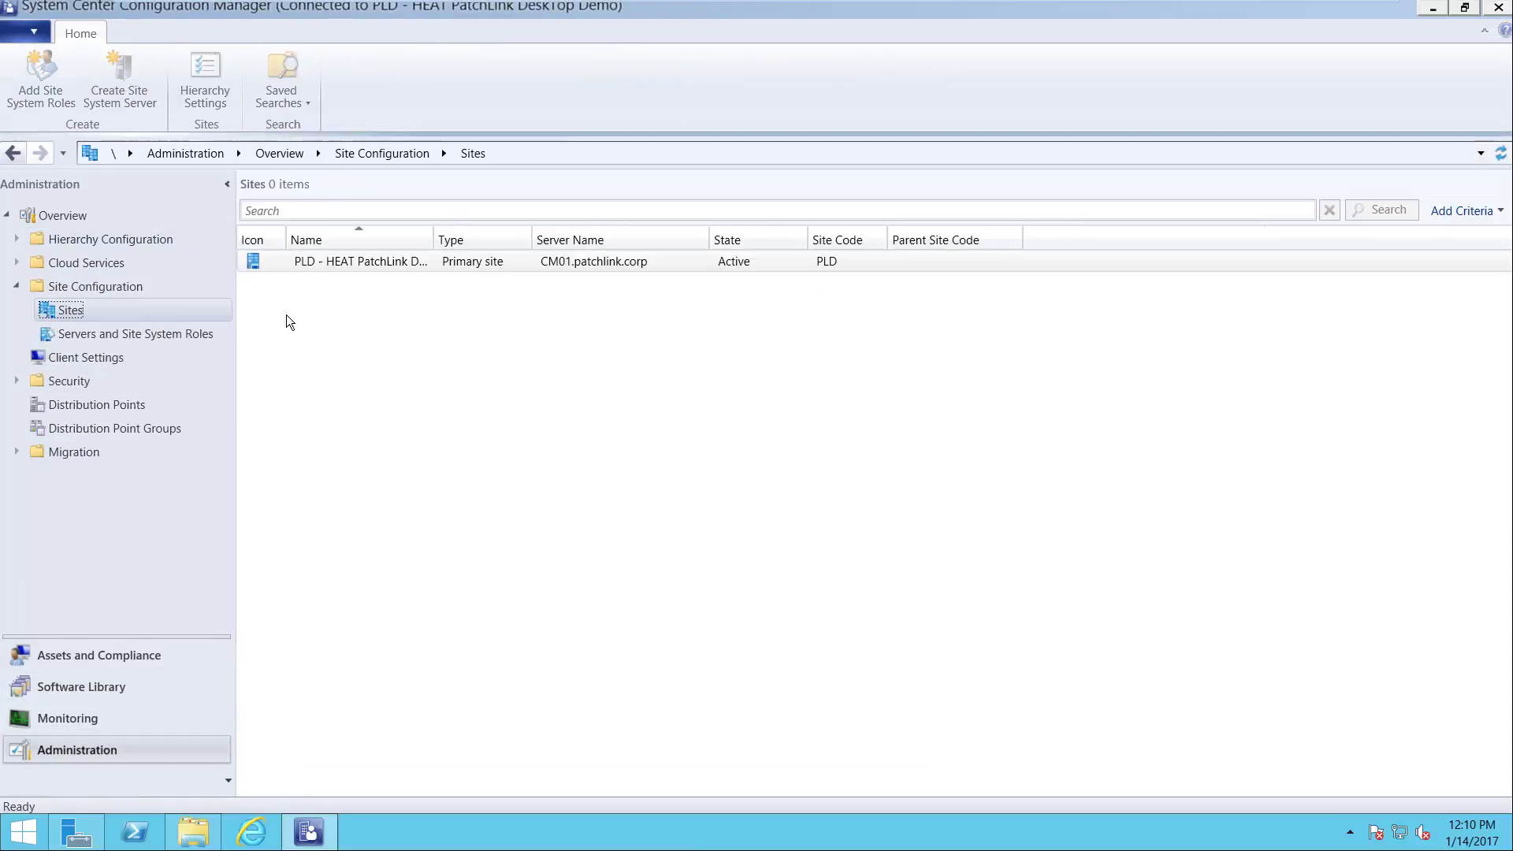
{"action": "left_click", "coordinate": [604, 266]}
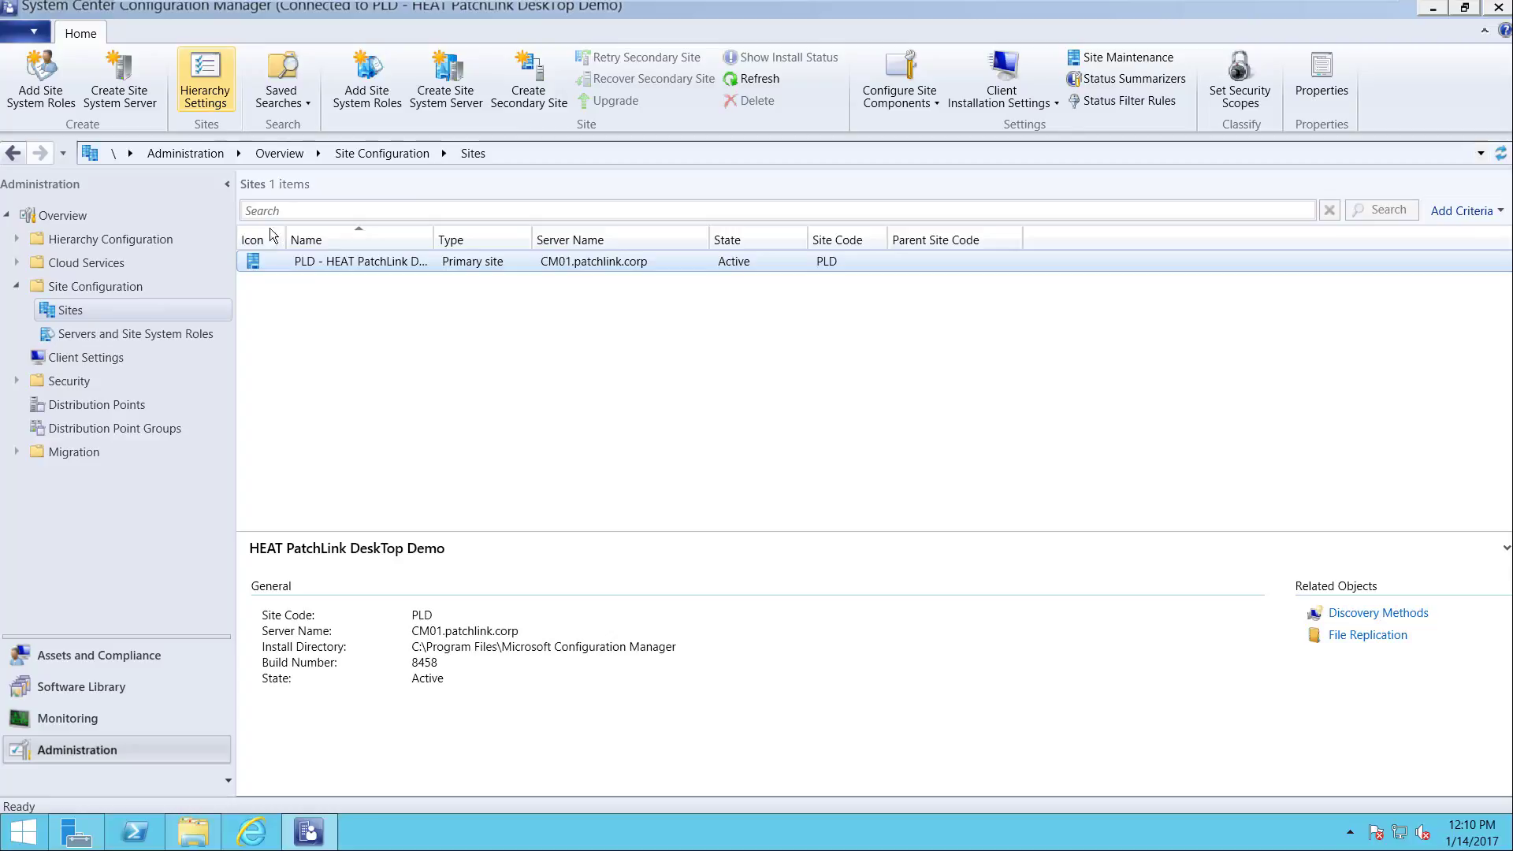
{"action": "left_click", "coordinate": [208, 67]}
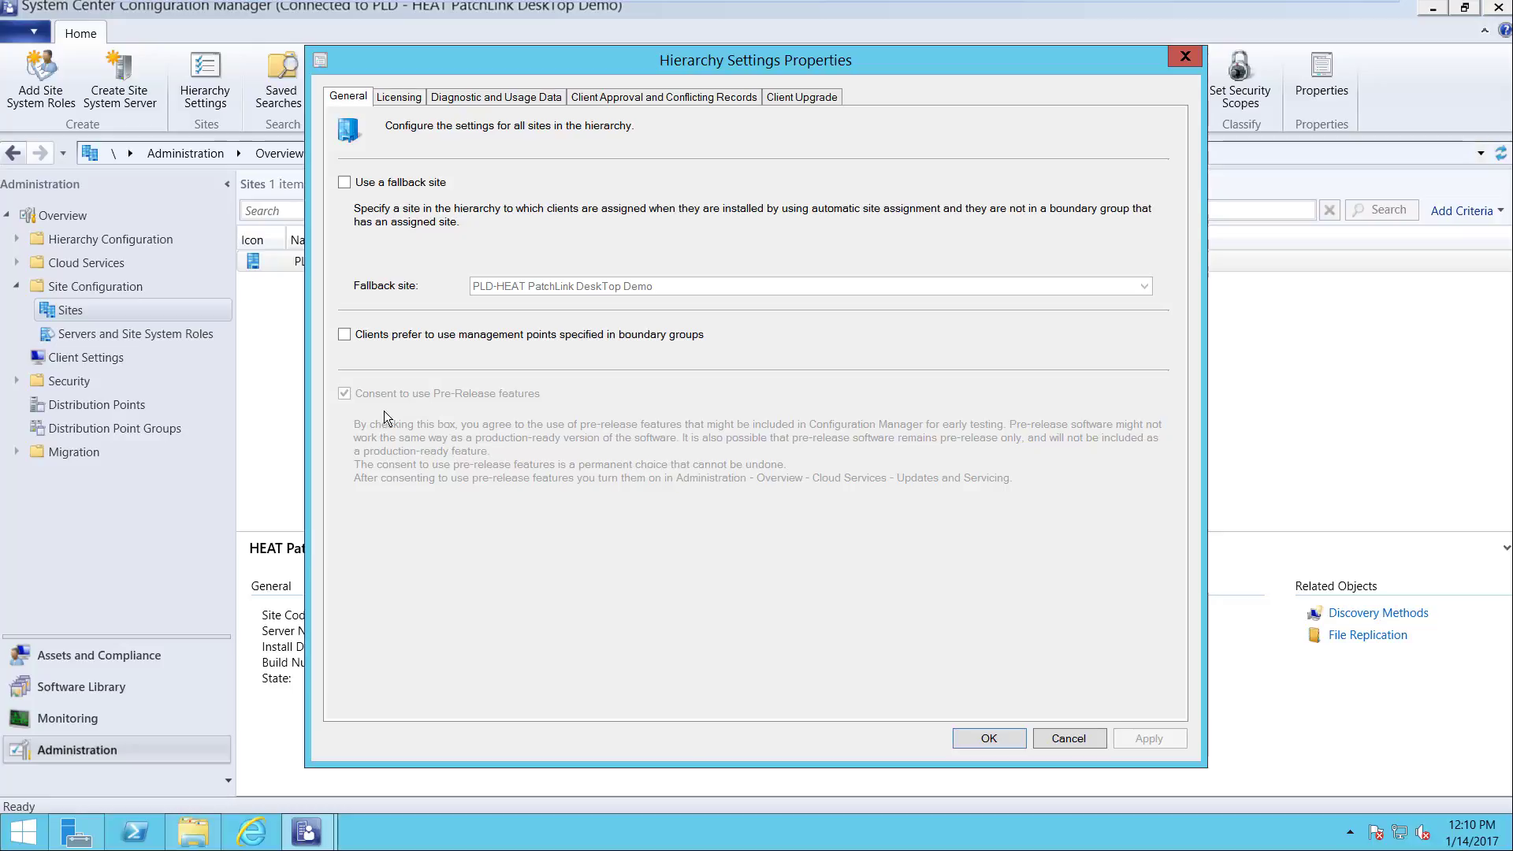
{"action": "left_click", "coordinate": [1077, 738]}
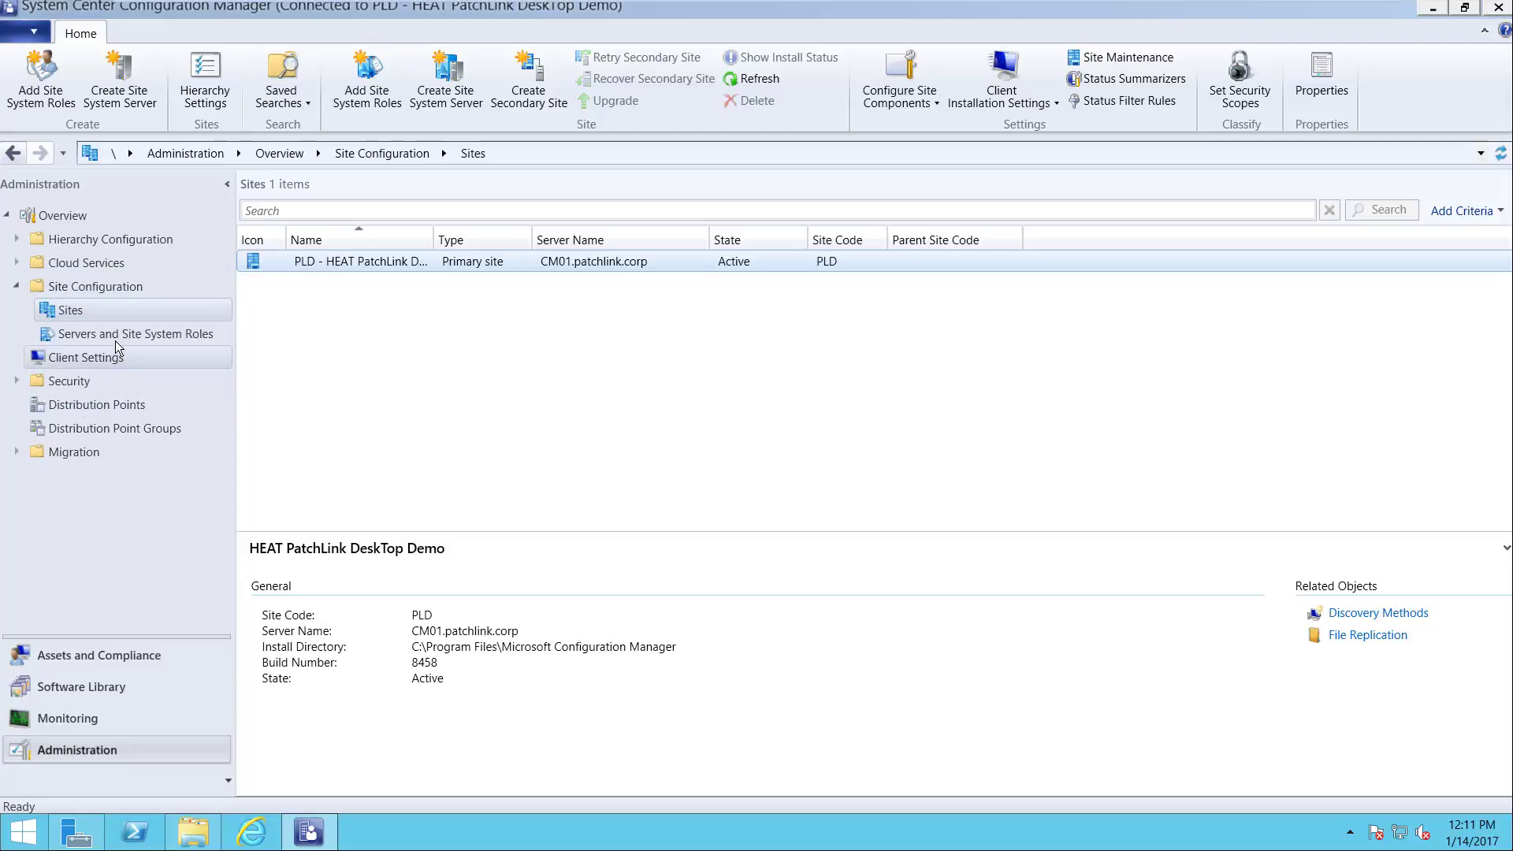
- Examine the status and full description of the pre-release Server groups feature under Updates and Servicing
{"action": "left_click", "coordinate": [16, 263]}
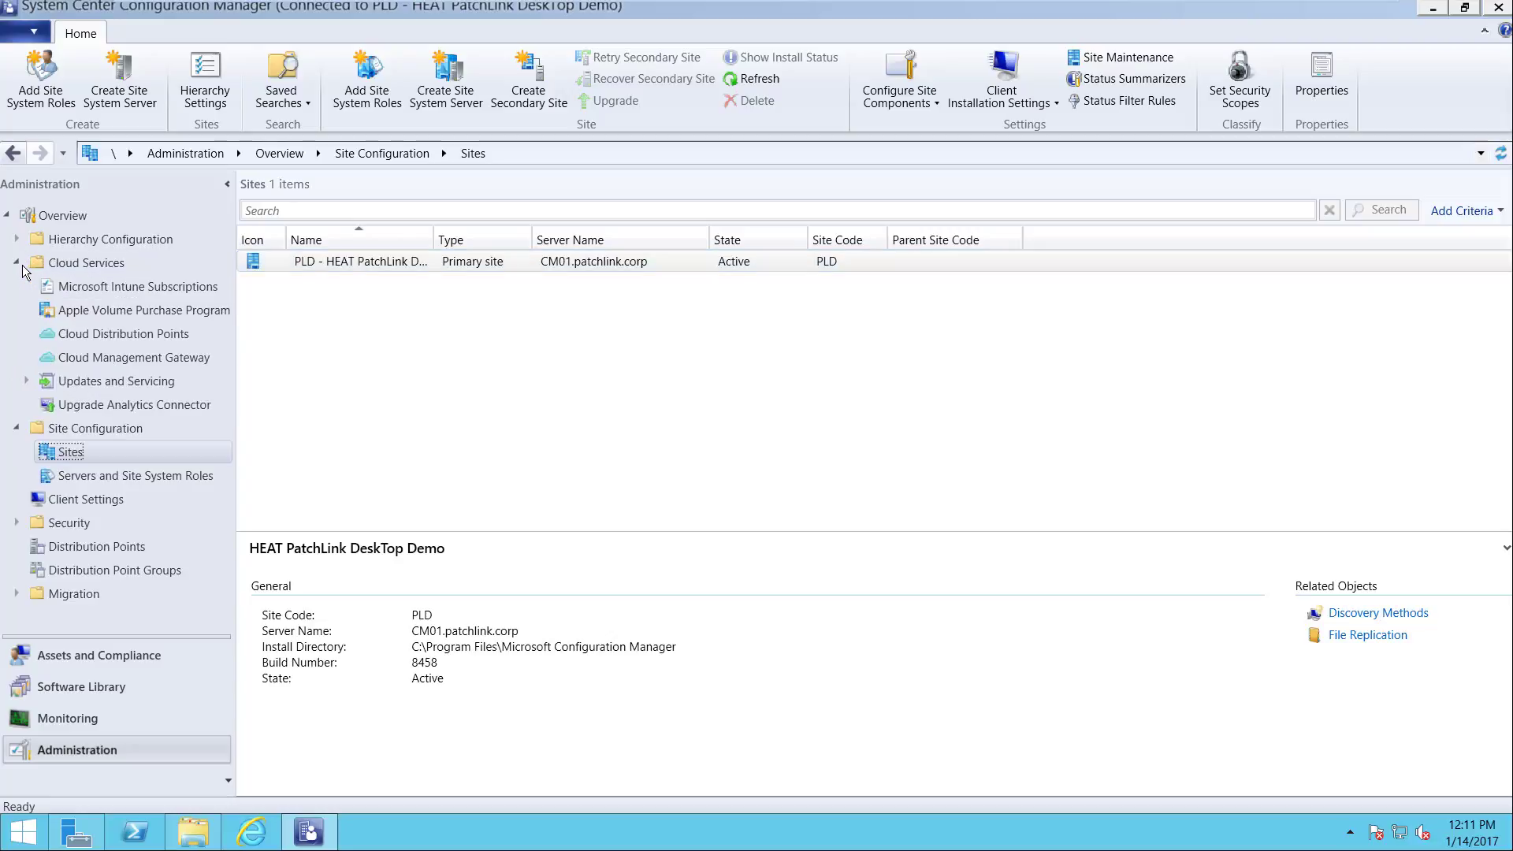
{"action": "left_click", "coordinate": [104, 381]}
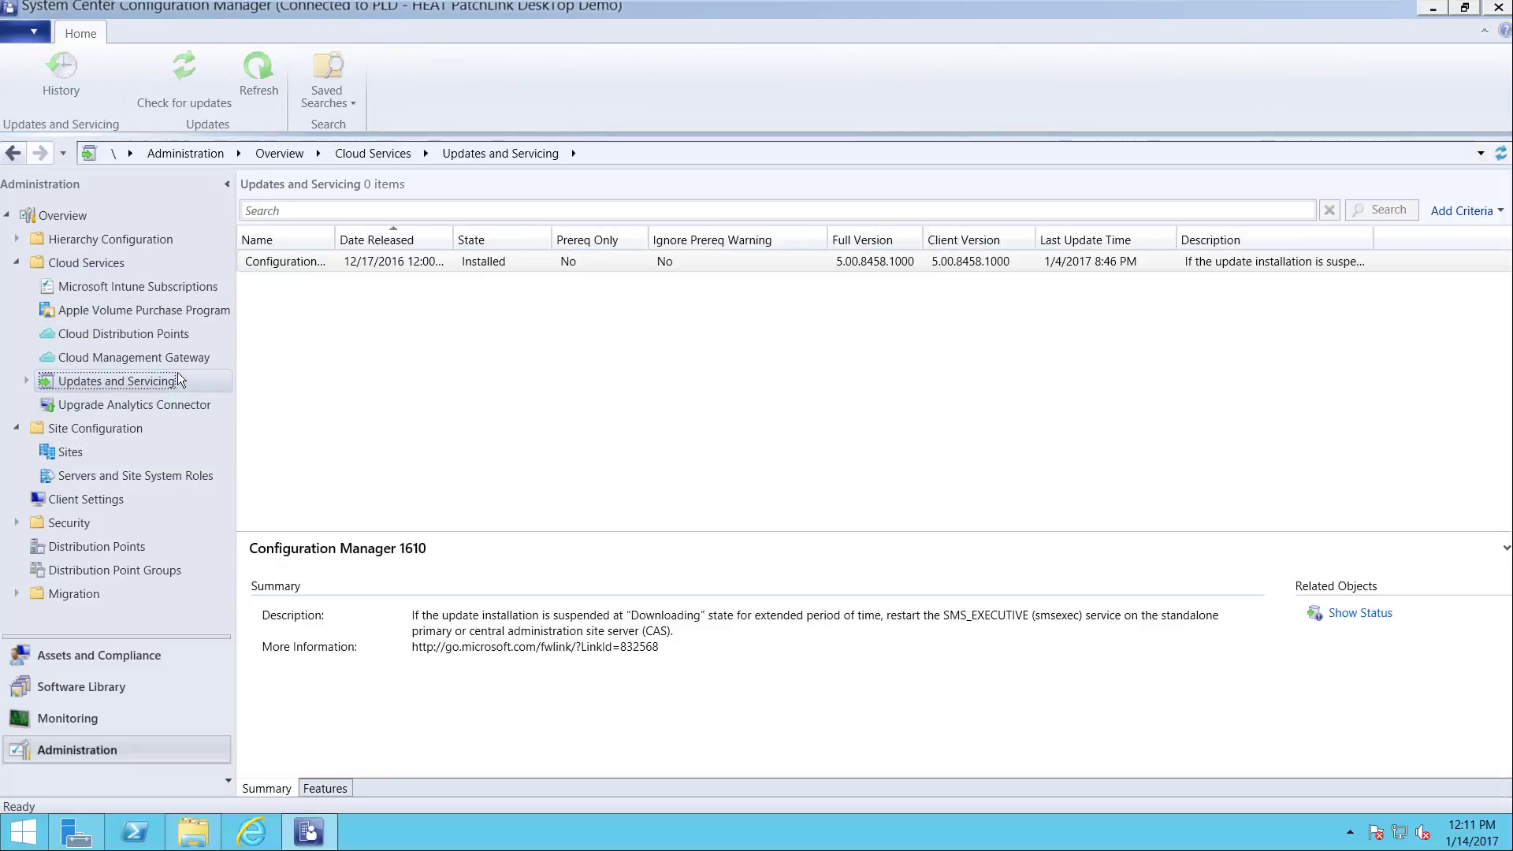
{"action": "left_click", "coordinate": [29, 385]}
{"action": "left_click", "coordinate": [74, 405]}
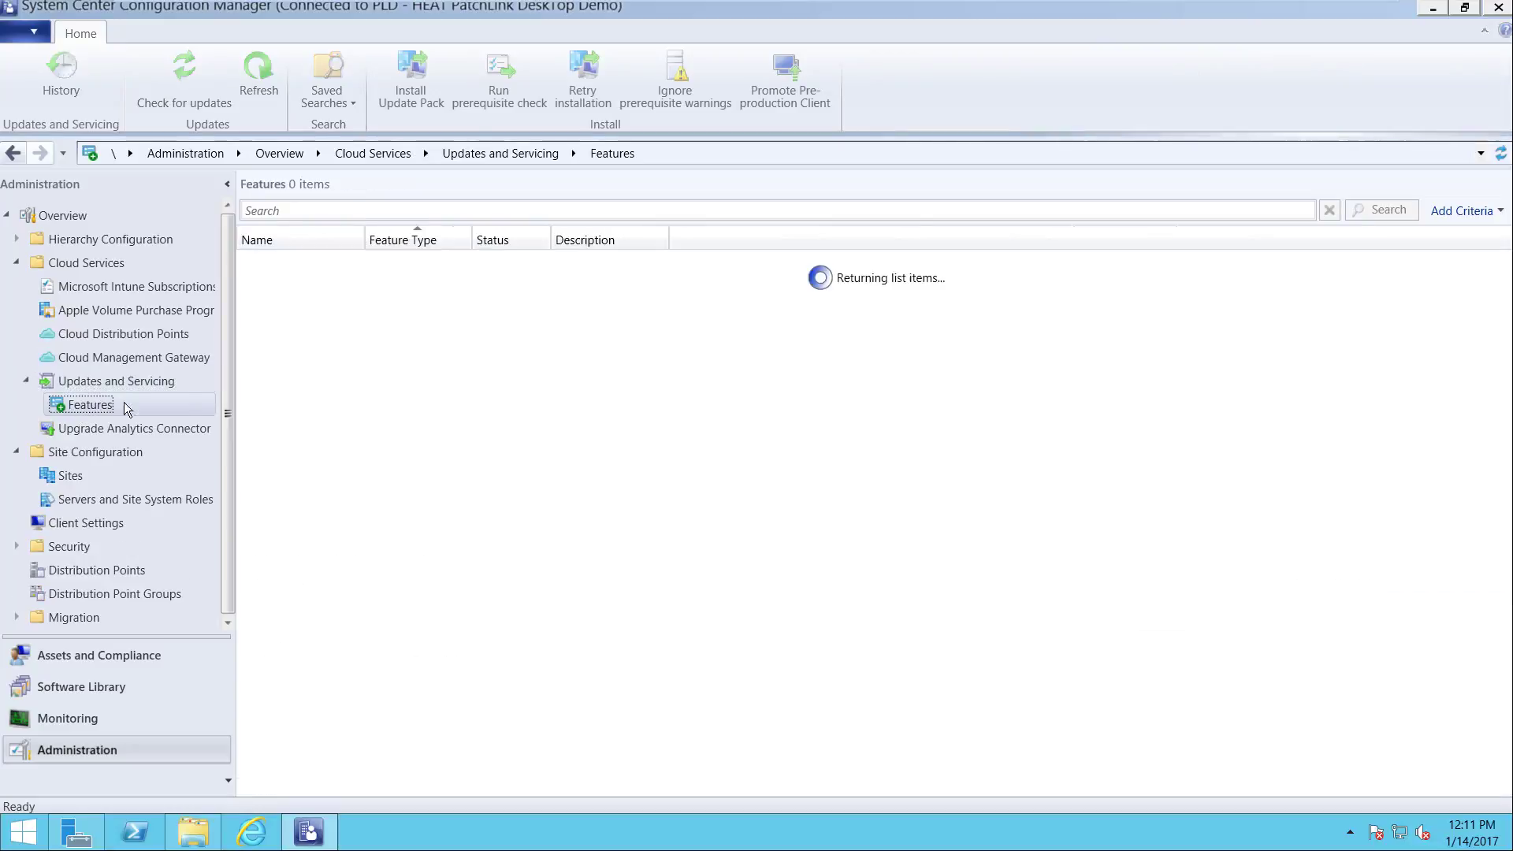
{"action": "left_click_drag", "start_coordinate": [365, 240], "coordinate": [512, 241]}
{"action": "left_click", "coordinate": [404, 309]}
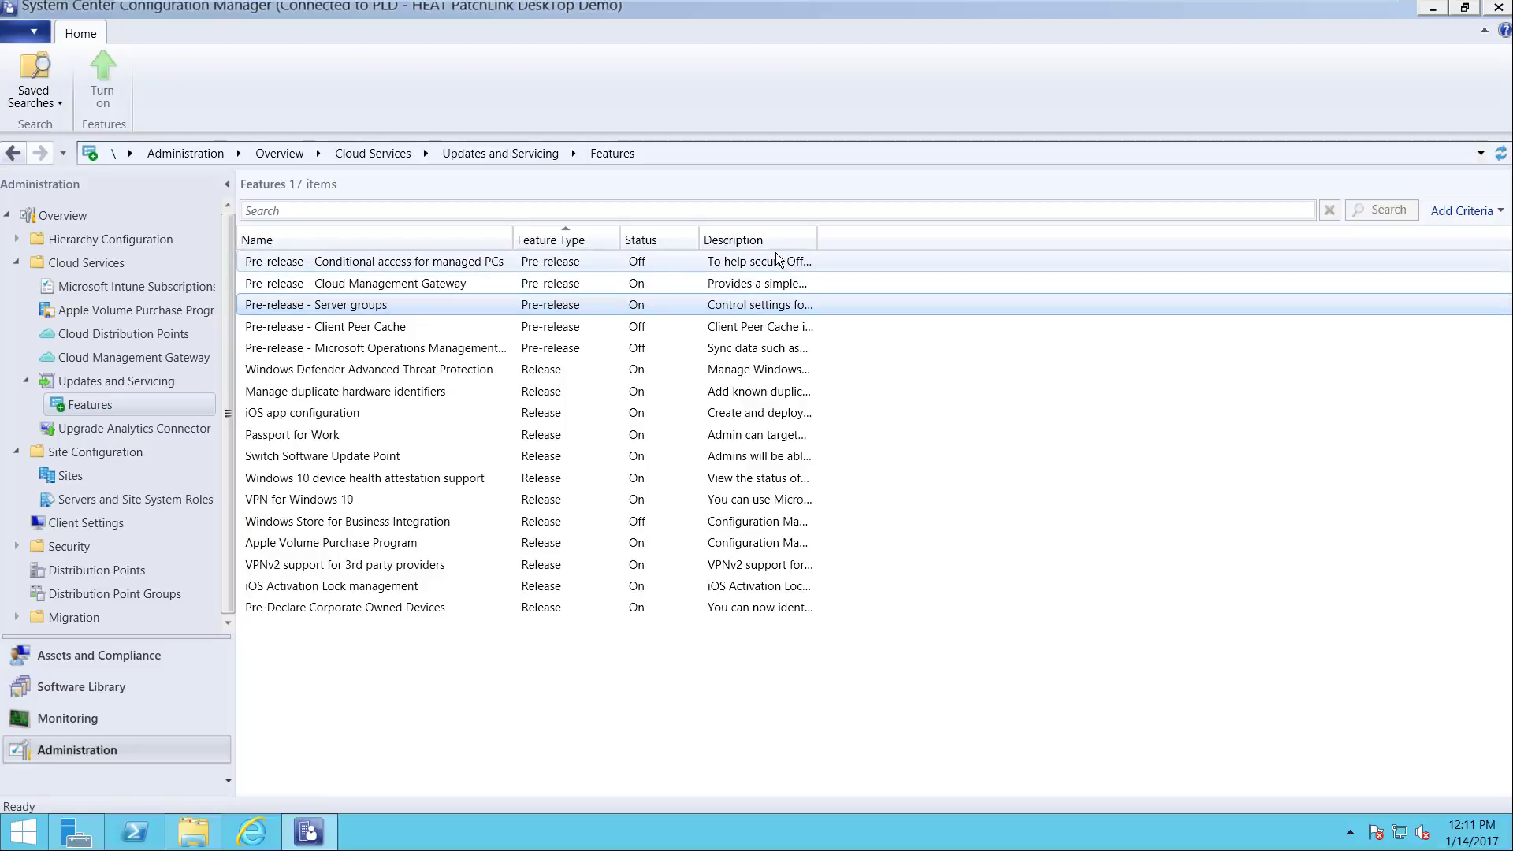
{"action": "double_click", "coordinate": [816, 238]}
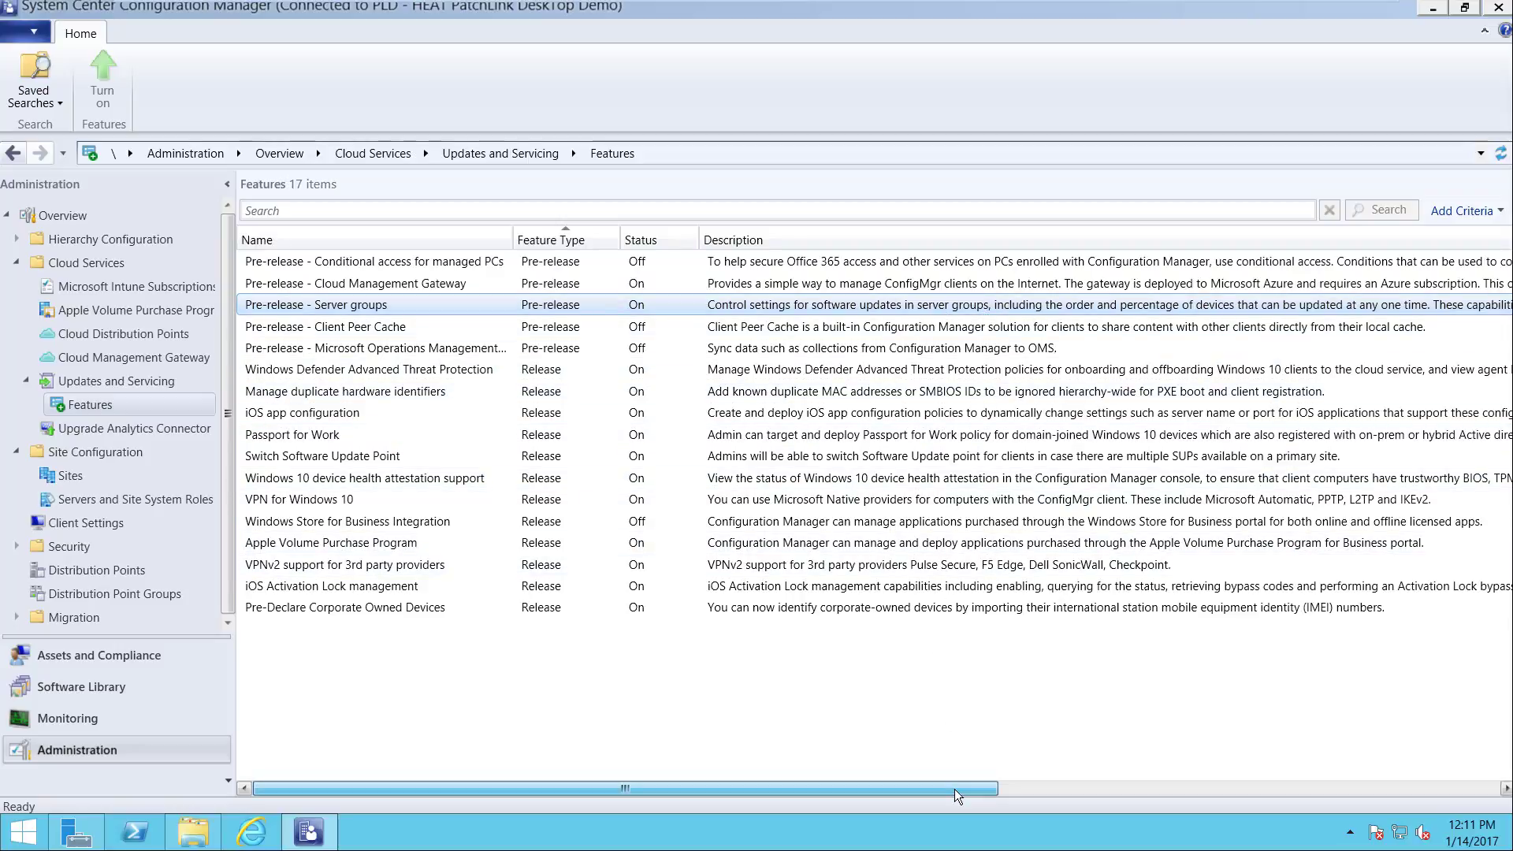
{"action": "left_click_drag", "start_coordinate": [956, 796], "coordinate": [1090, 805]}
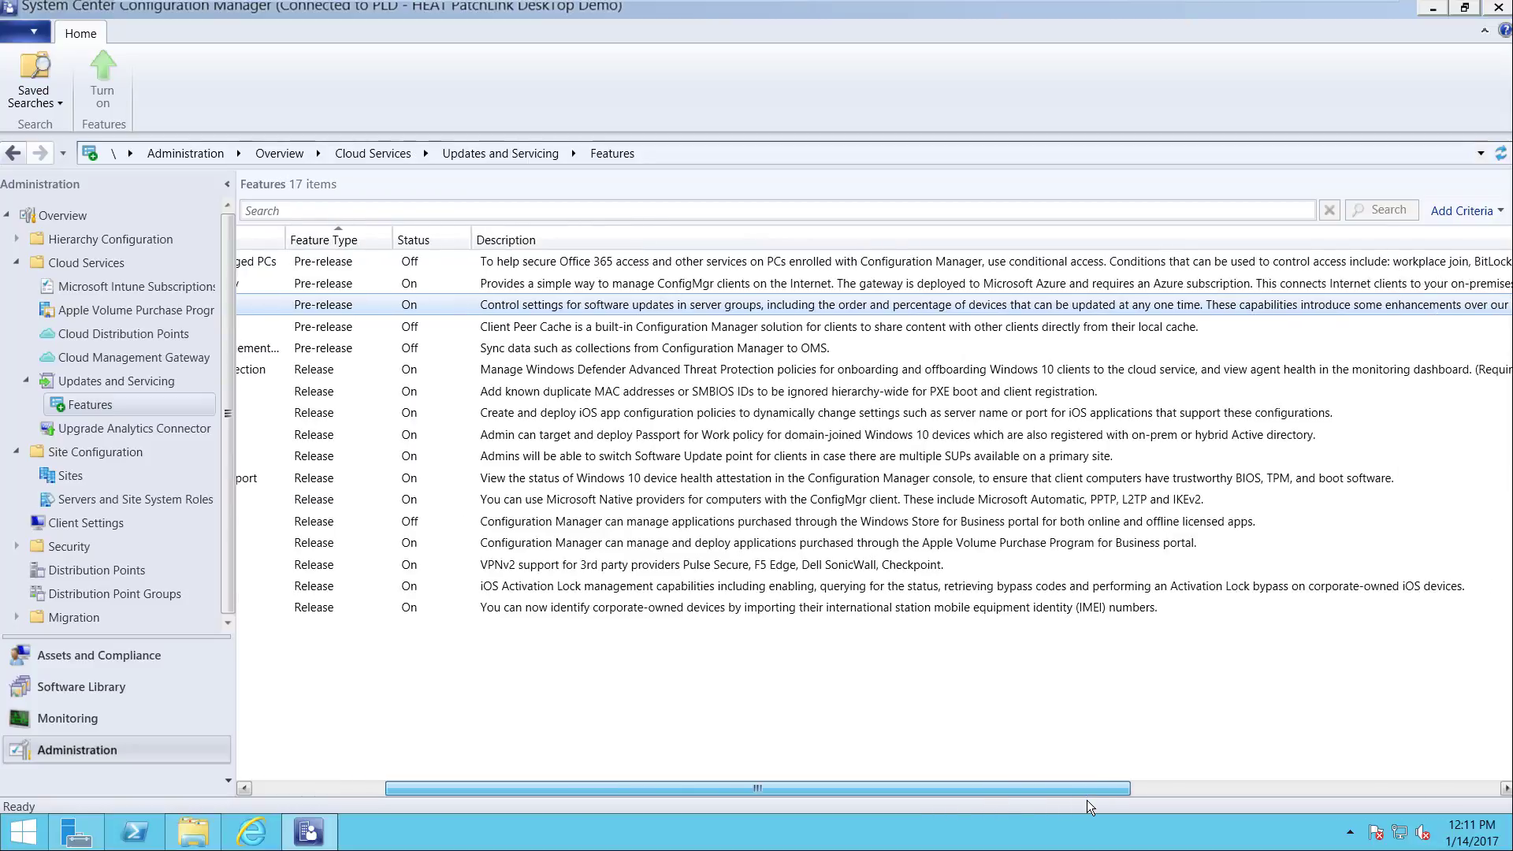
{"action": "left_click_drag", "start_coordinate": [876, 797], "coordinate": [744, 797]}
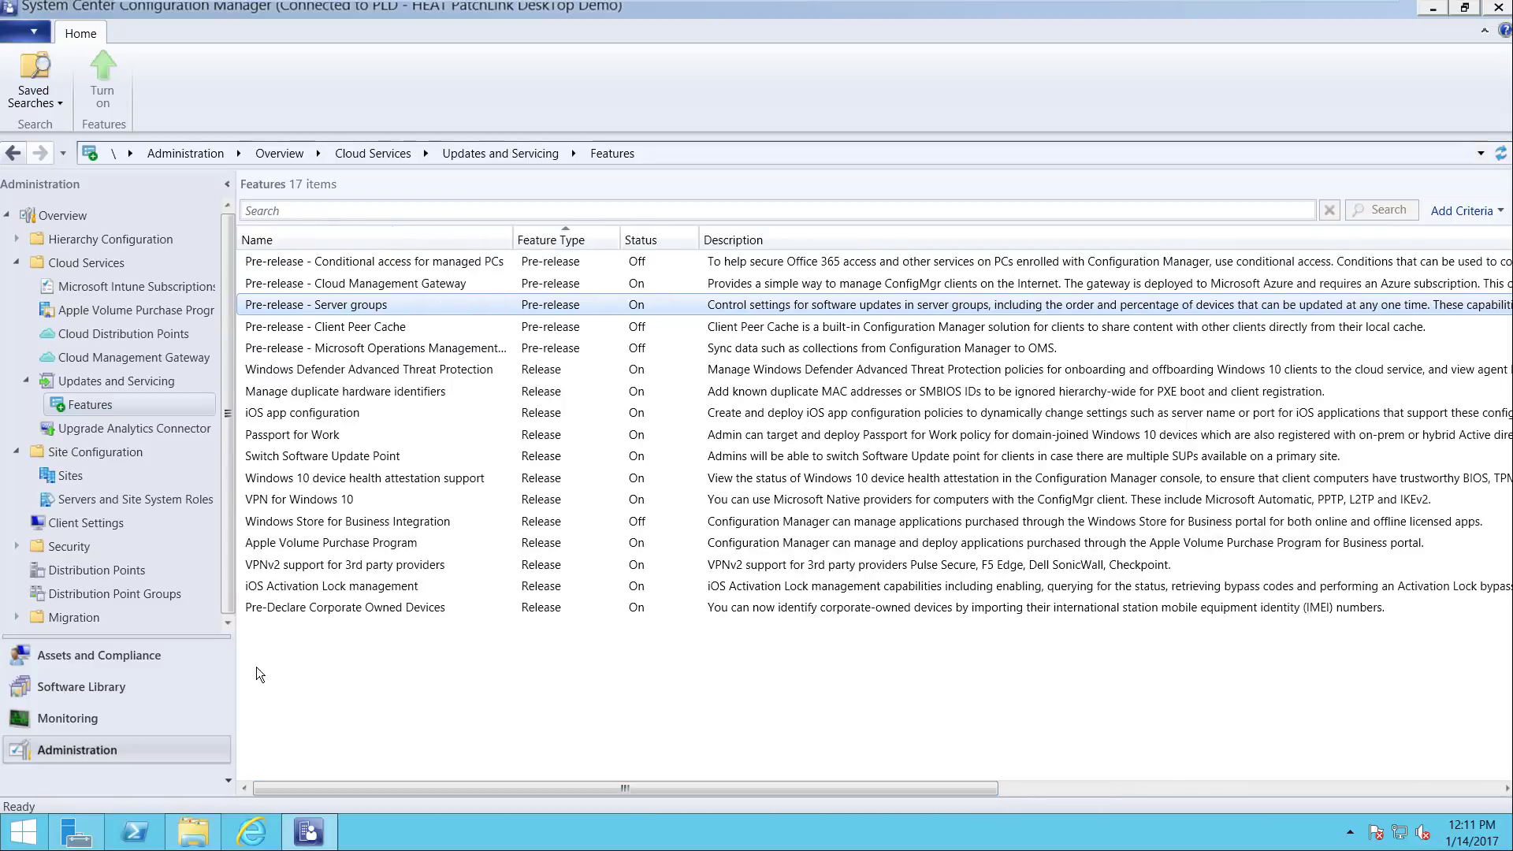
- Start a new device collection from the devices CM01, DC01 and SQL01
{"action": "left_click", "coordinate": [144, 659]}
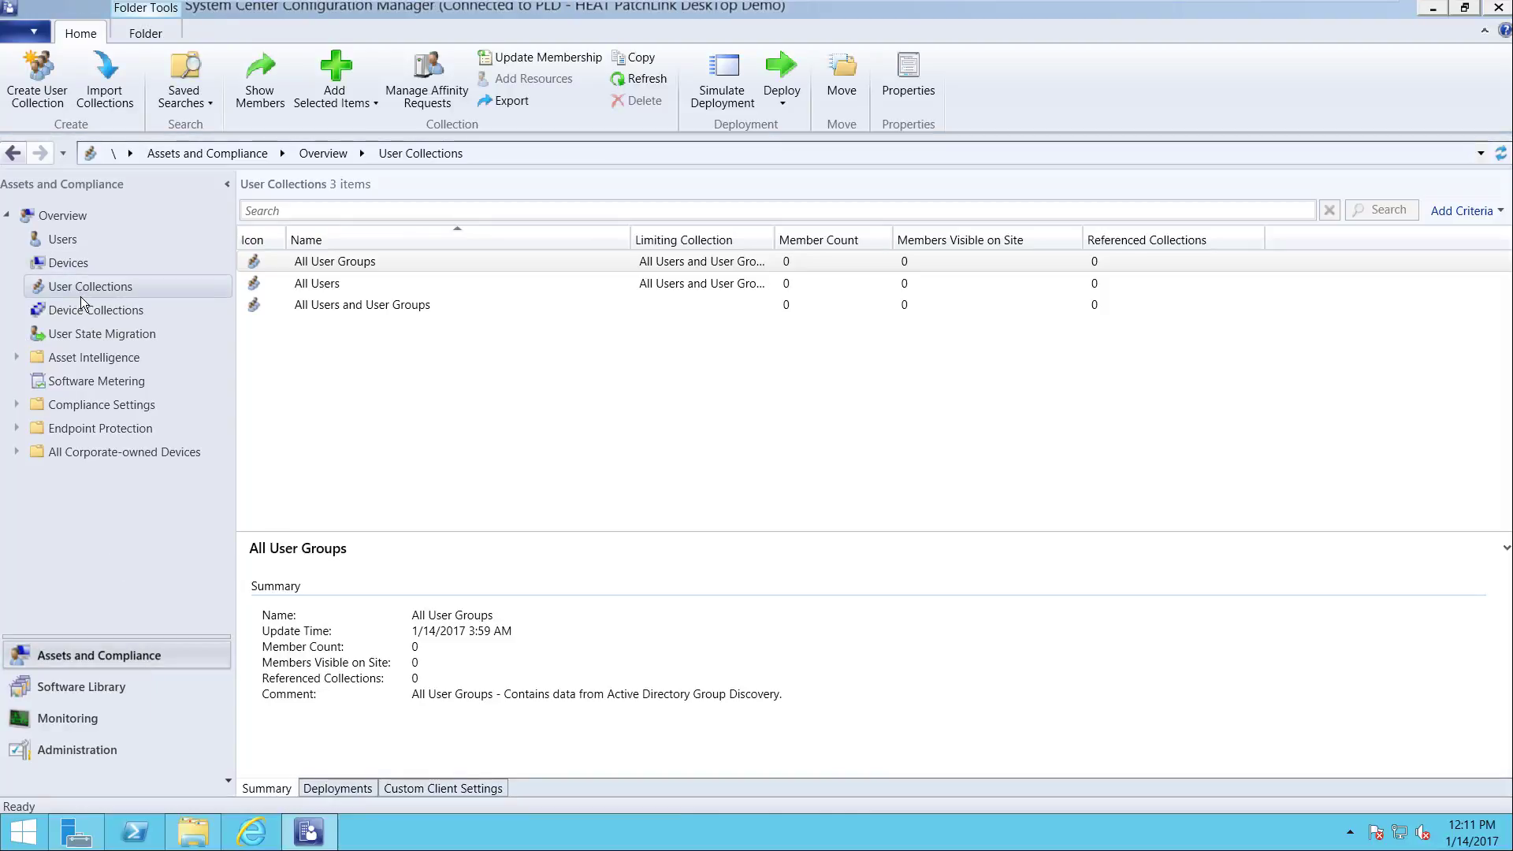
{"action": "left_click", "coordinate": [79, 264]}
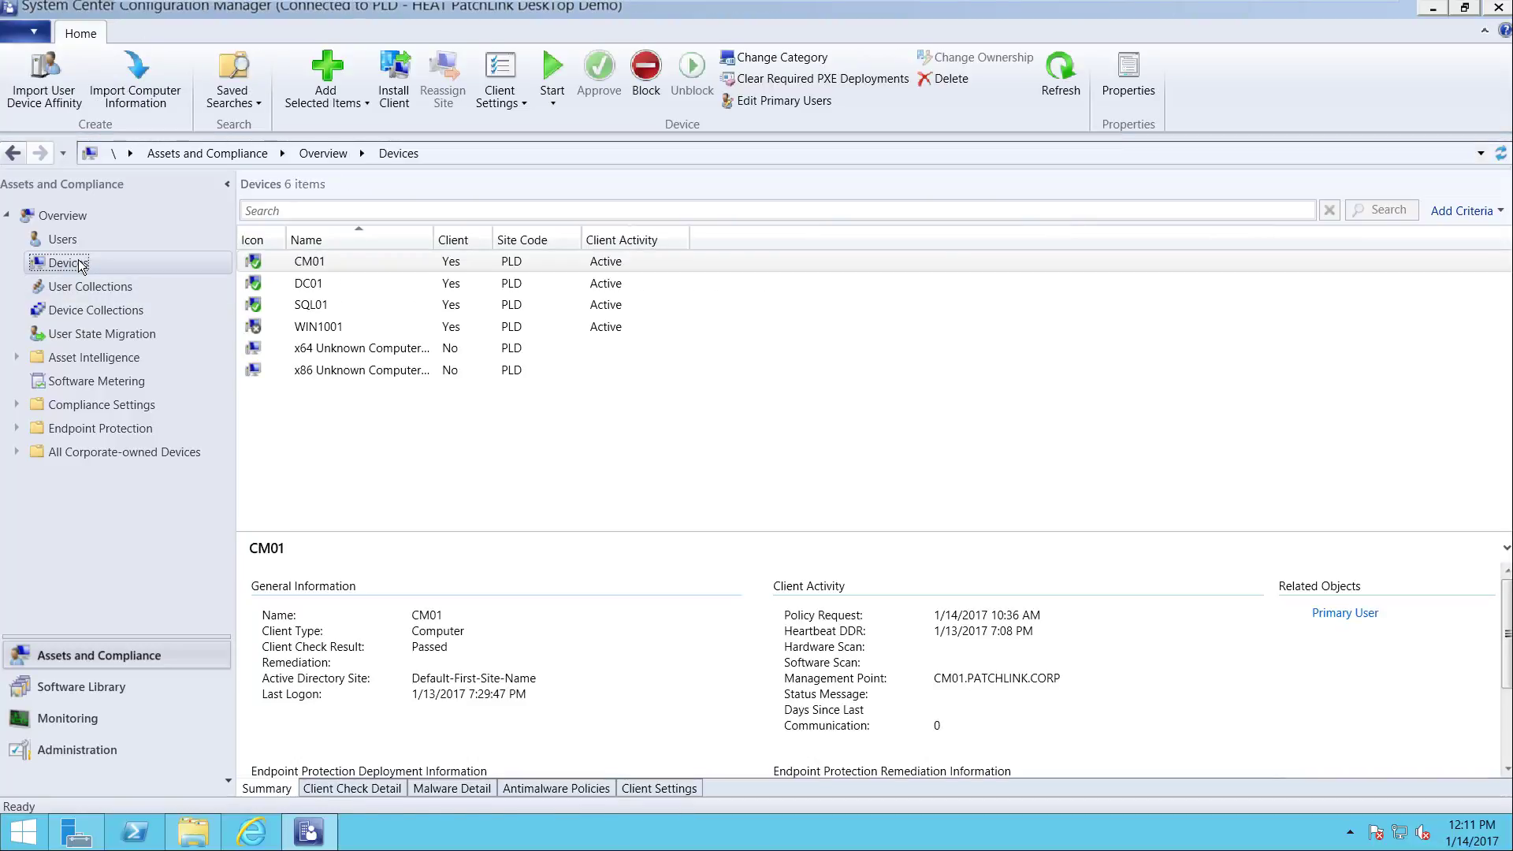
{"action": "left_click", "coordinate": [293, 307], "text": "shift"}
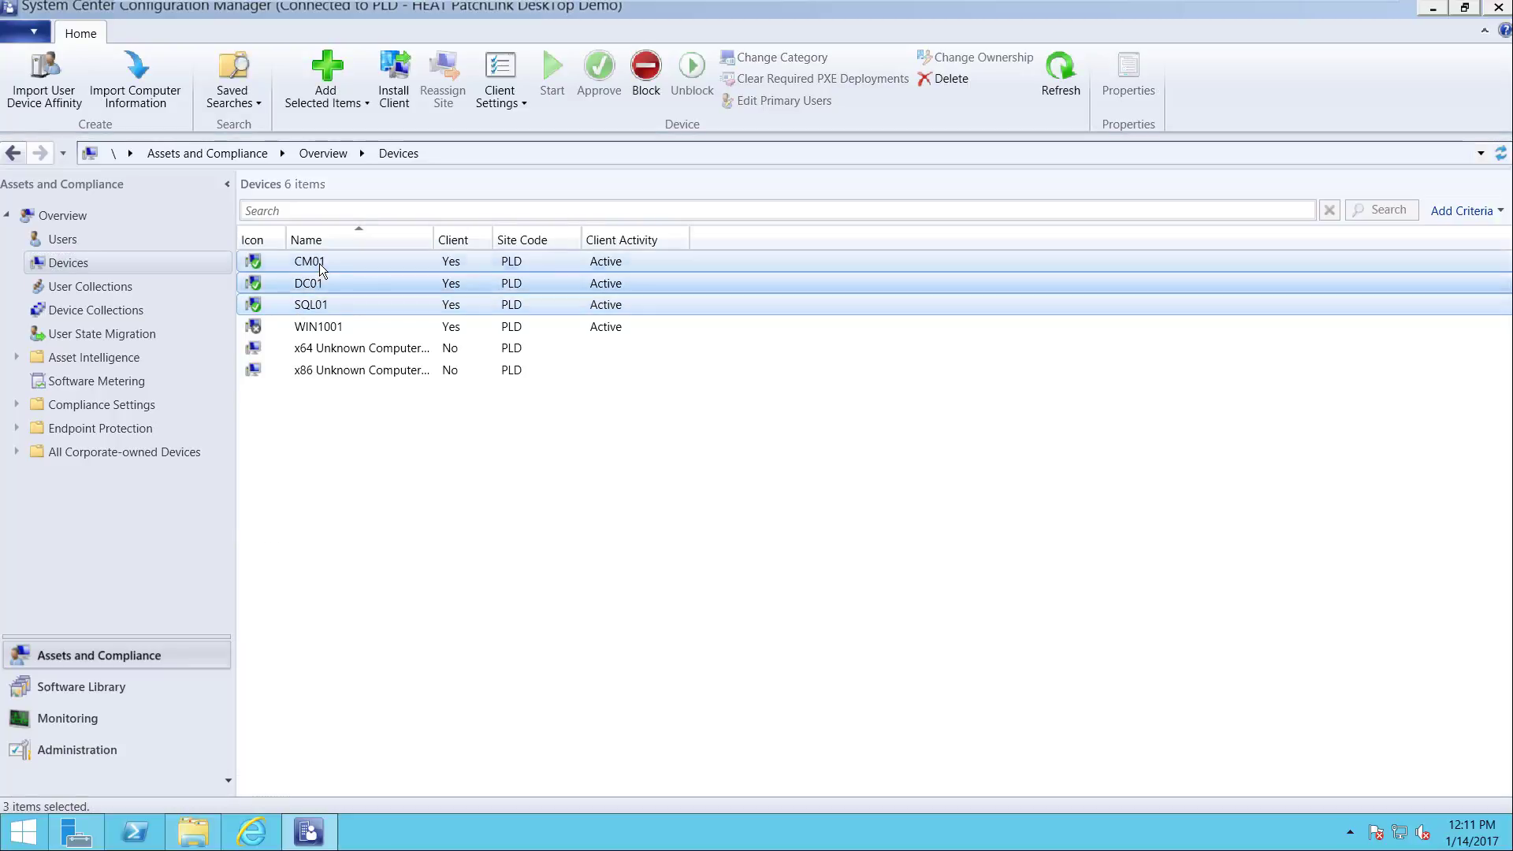
{"action": "right_click", "coordinate": [321, 308]}
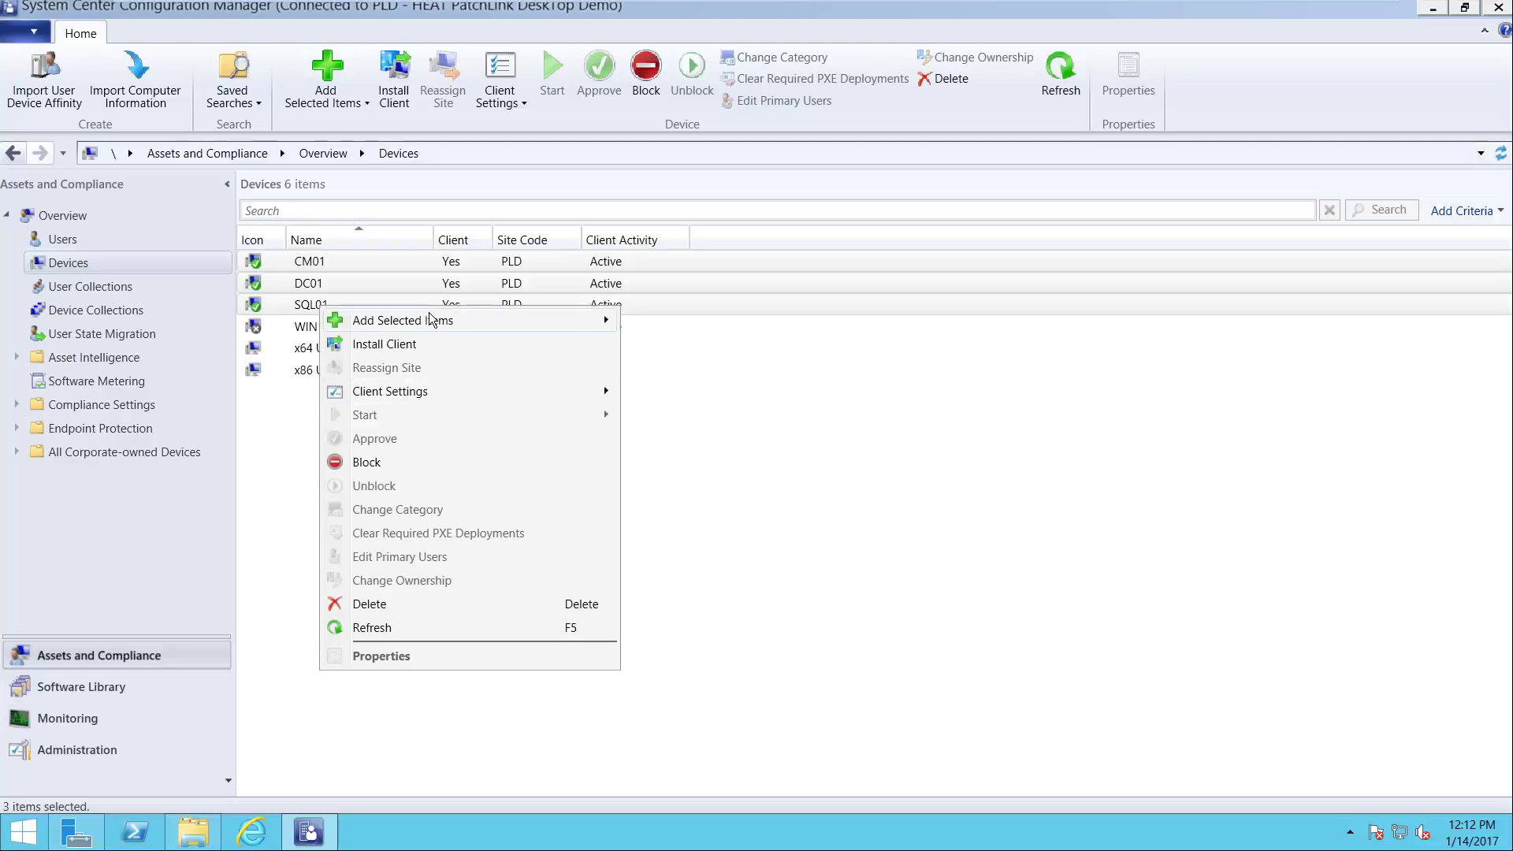
{"action": "mouse_move", "coordinate": [542, 326]}
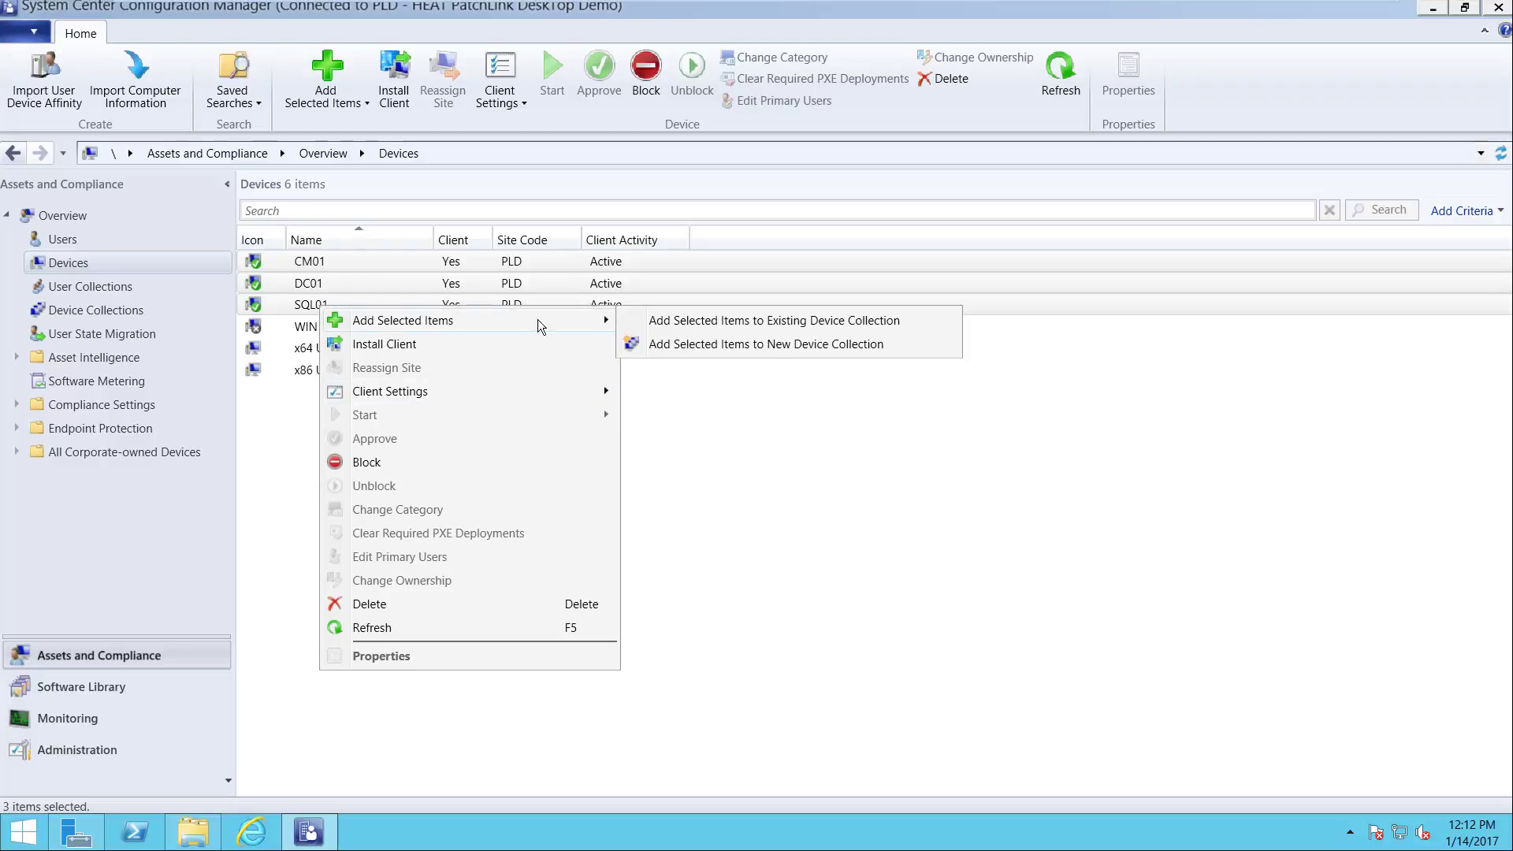
{"action": "left_click", "coordinate": [729, 347]}
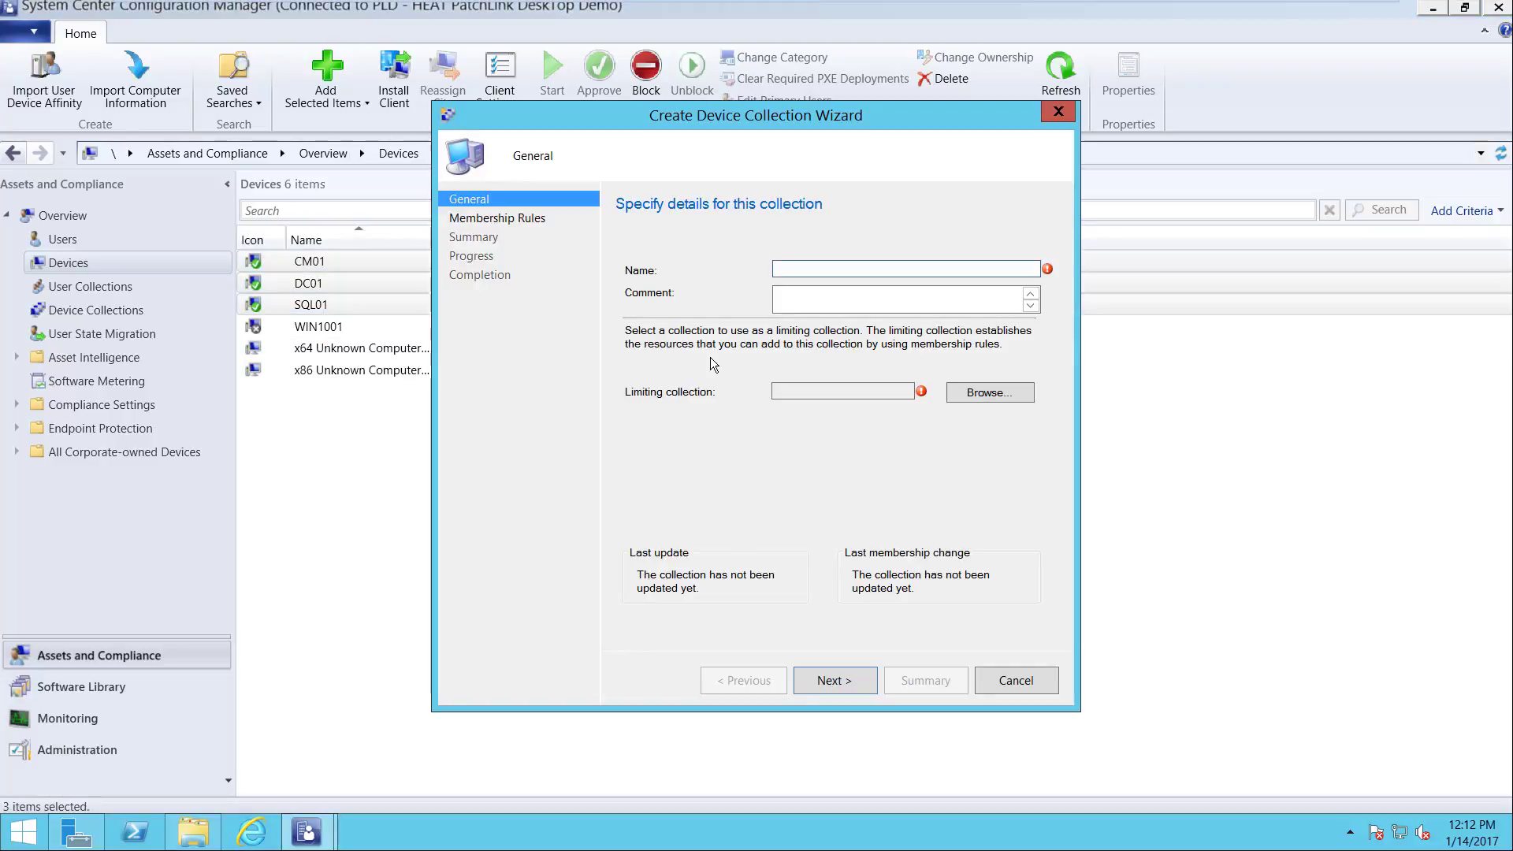
- Name the collection All Windows Servers, limit it to All Desktop and Server Clients, and create it with the default membership rules
{"action": "type", "text": "All Windows Servers"}
{"action": "left_click", "coordinate": [1028, 400]}
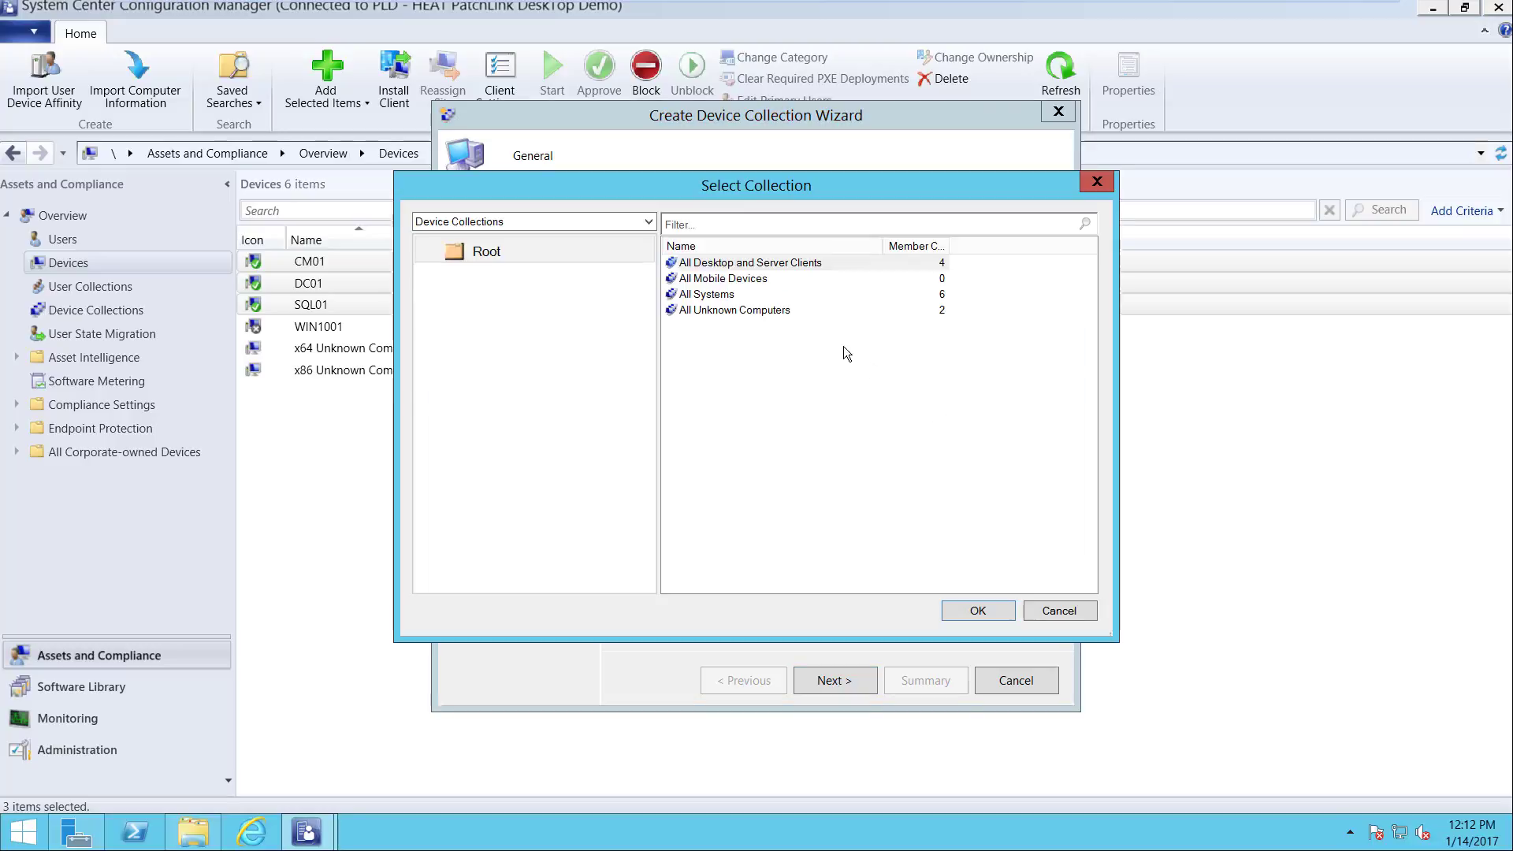
{"action": "left_click", "coordinate": [777, 267]}
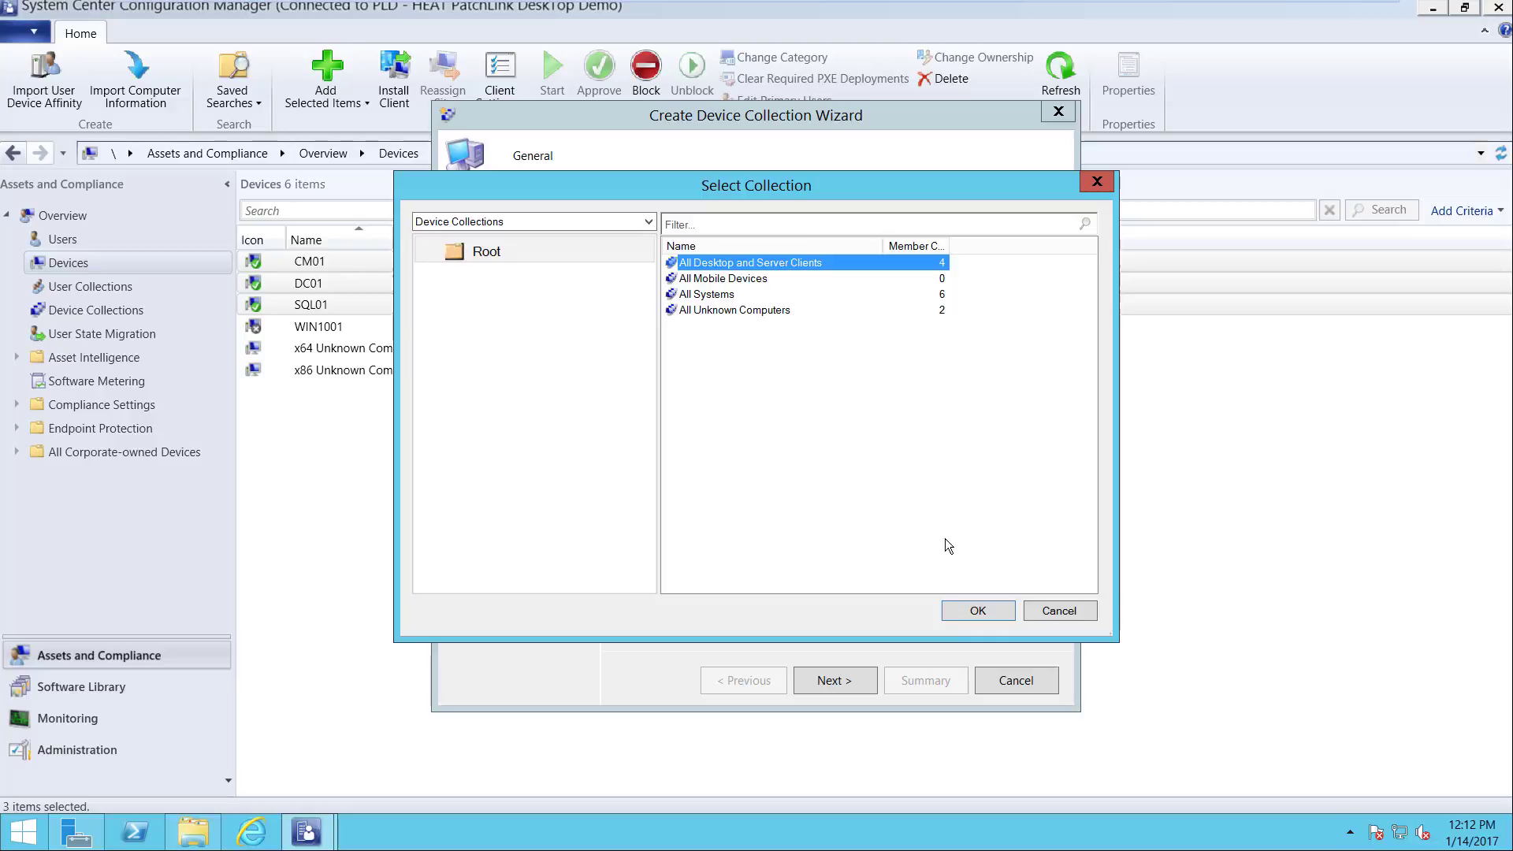
{"action": "left_click", "coordinate": [978, 611]}
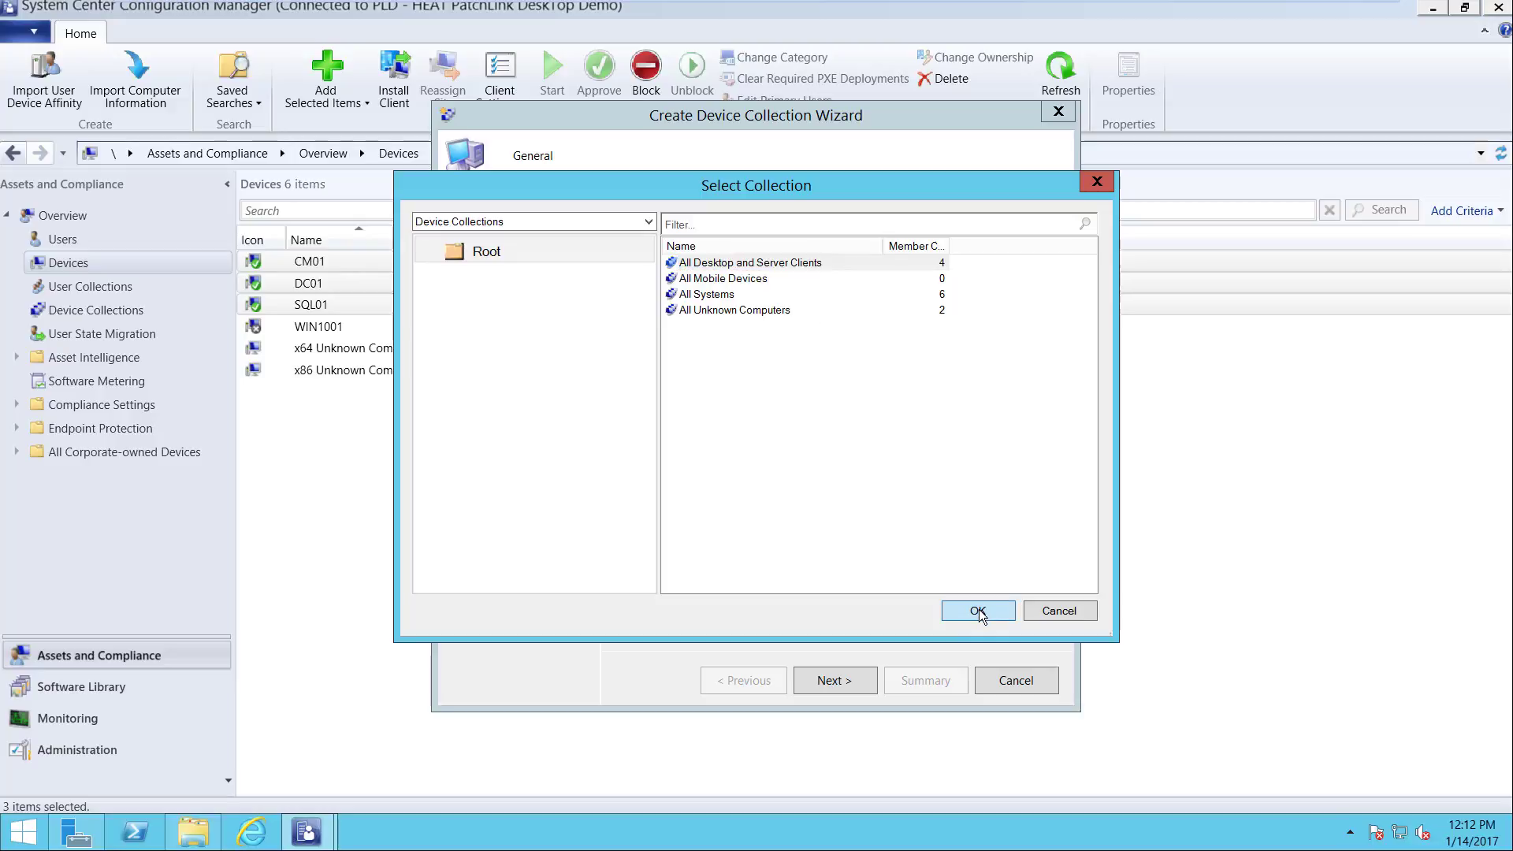
{"action": "left_click", "coordinate": [835, 680]}
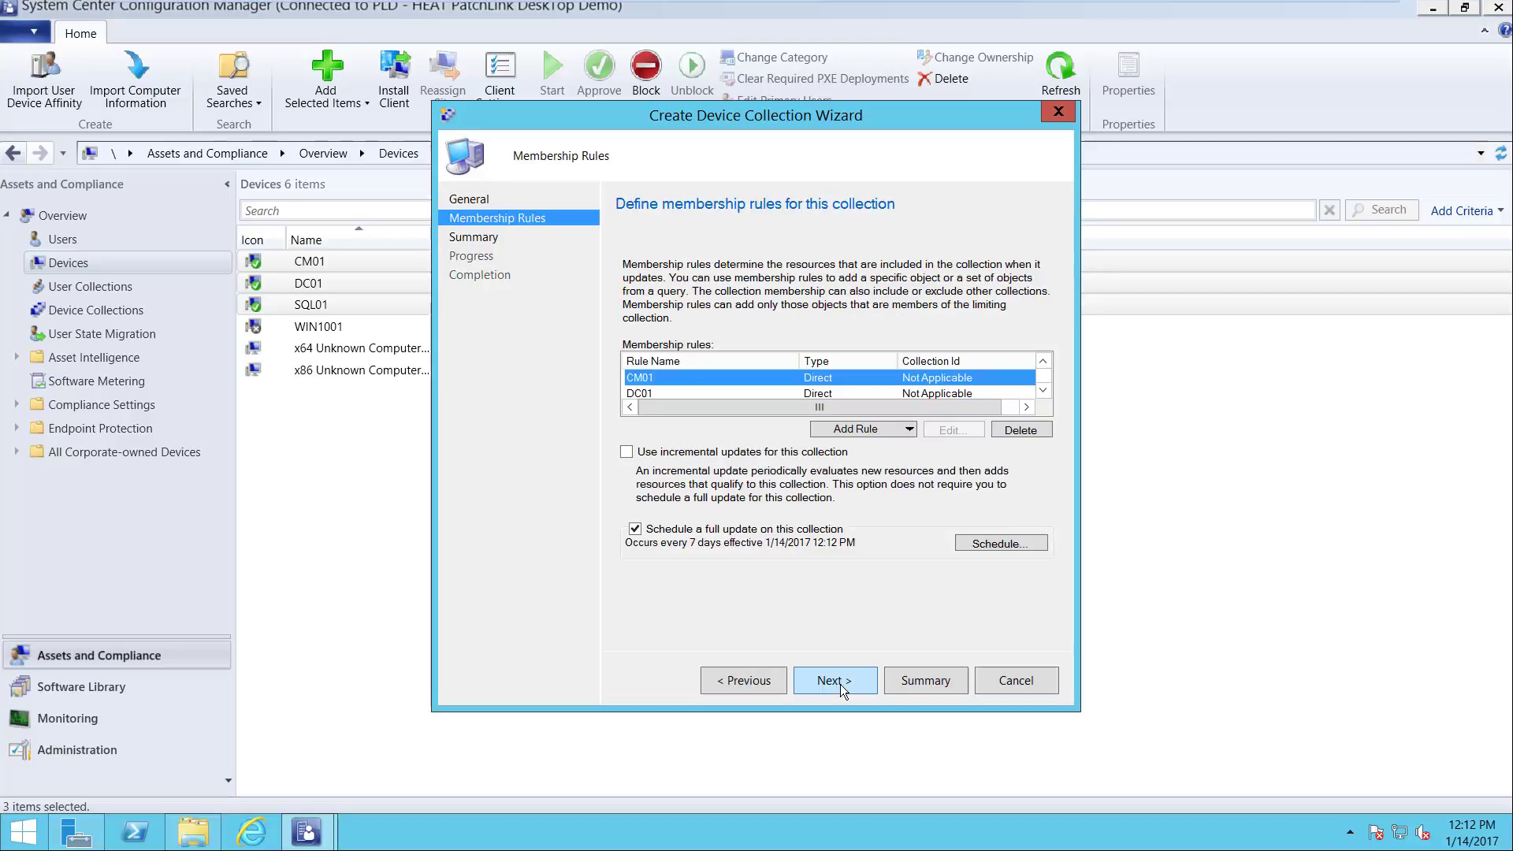
{"action": "left_click", "coordinate": [840, 684]}
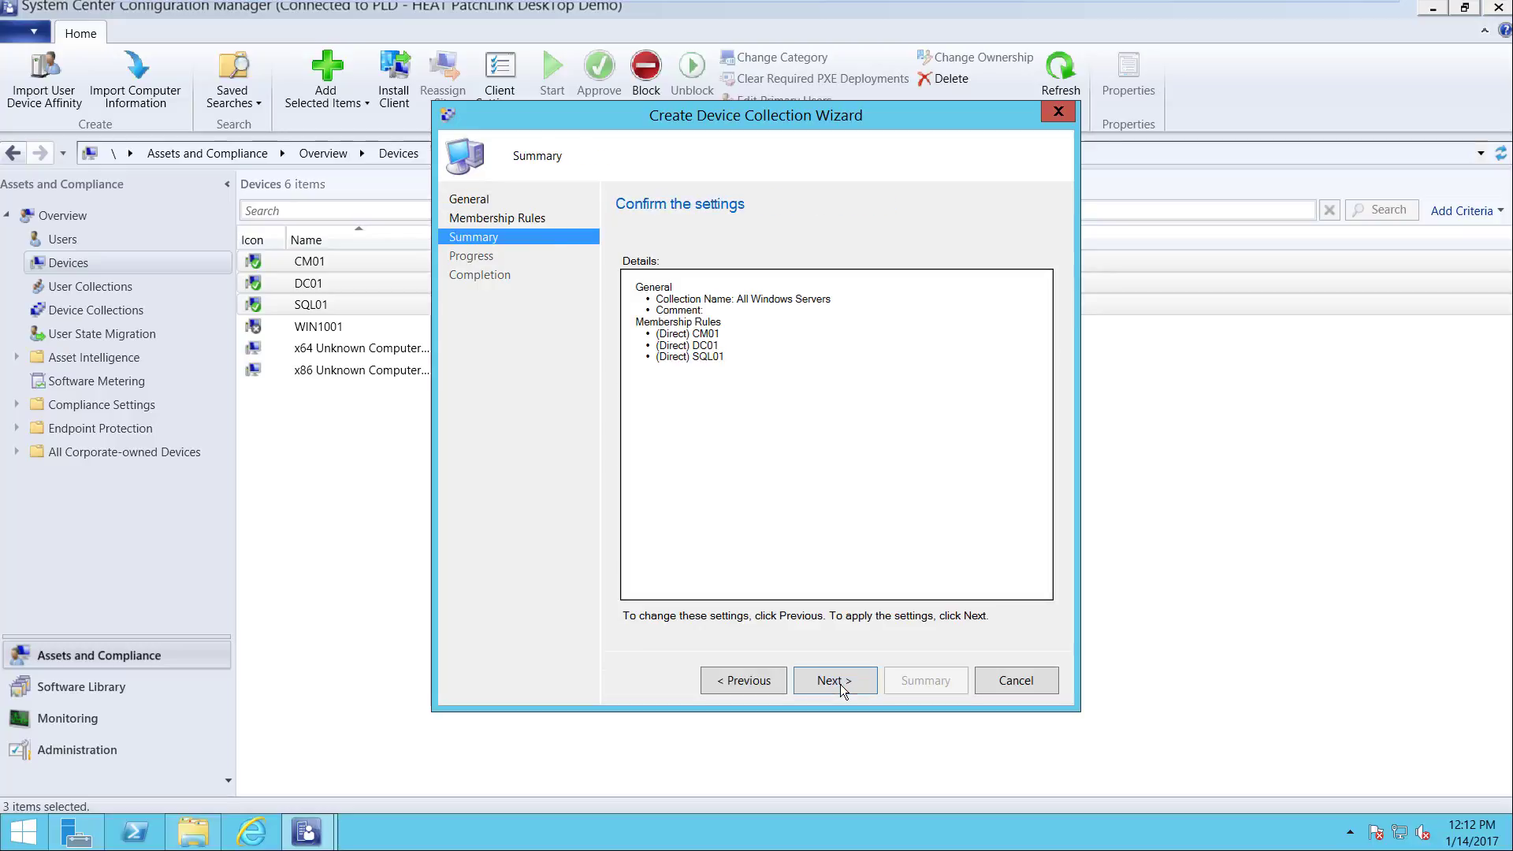
{"action": "left_click", "coordinate": [840, 684]}
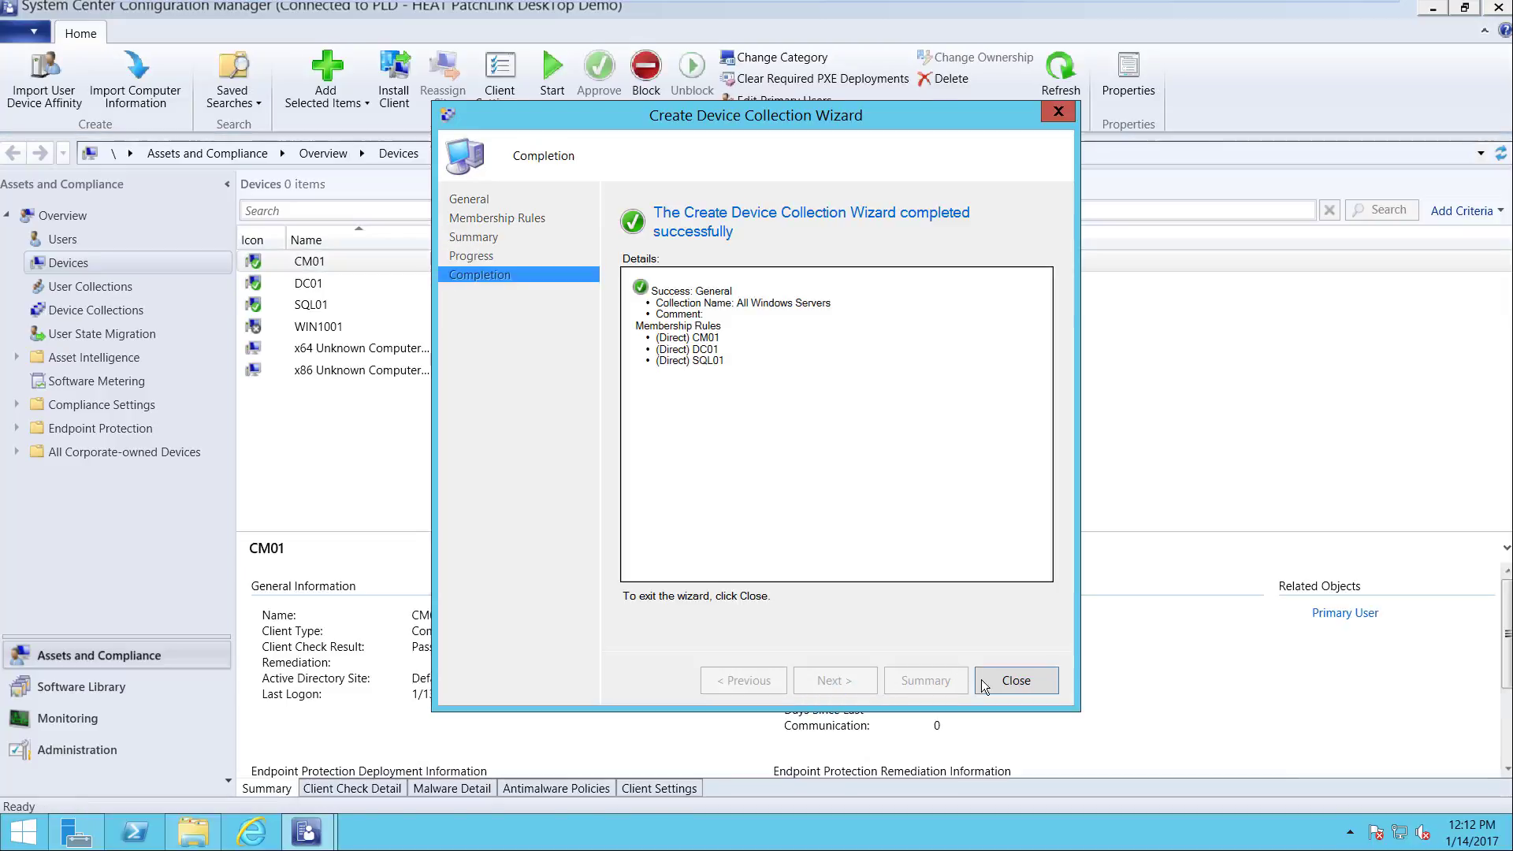
{"action": "left_click", "coordinate": [1011, 681]}
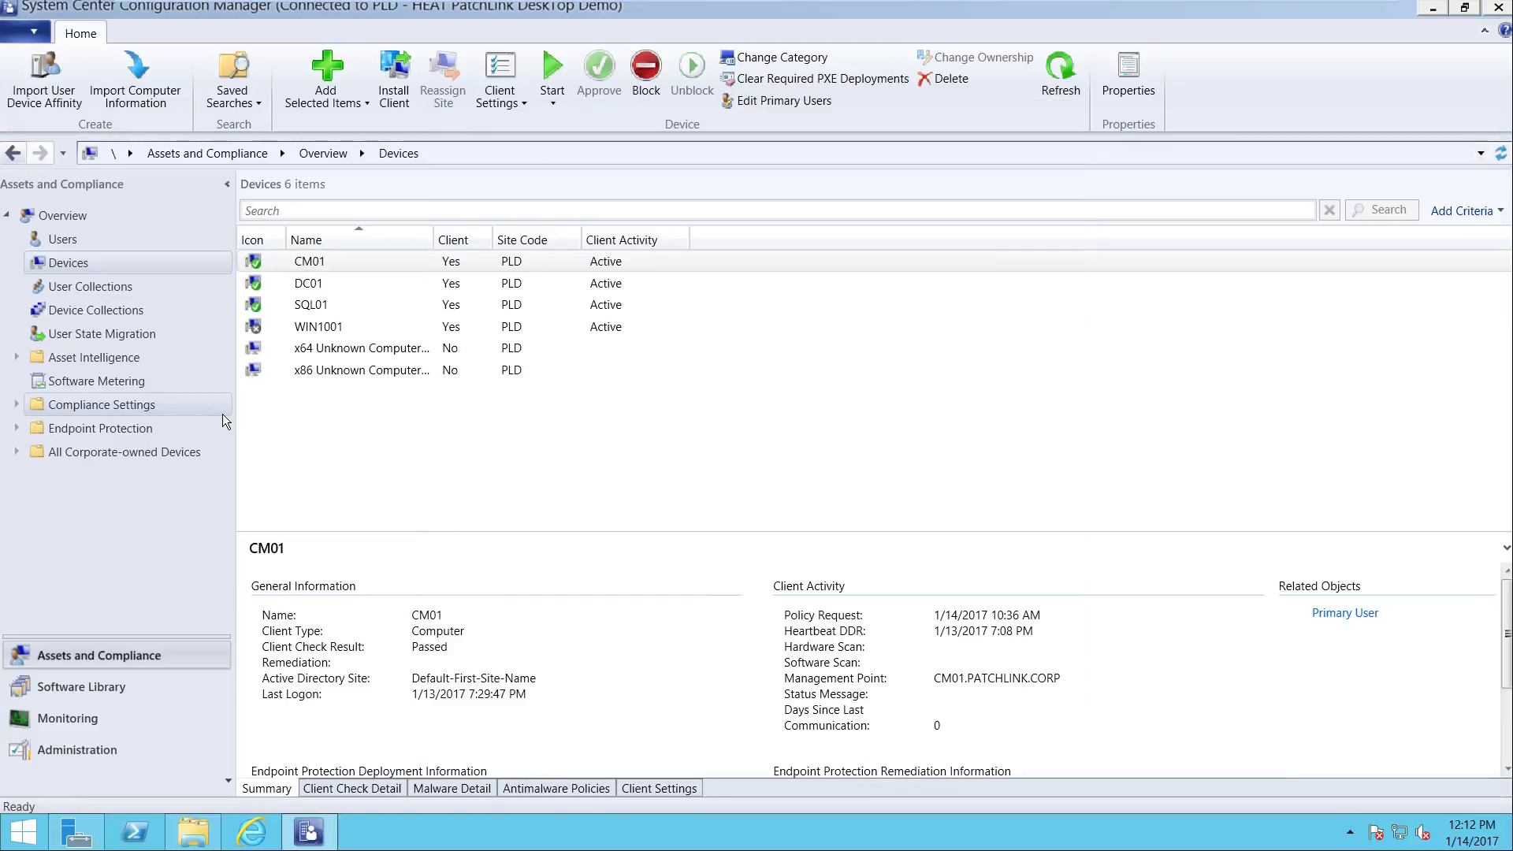
- Mark all devices in the All Windows Servers collection as part of the same server group and open the group's settings
{"action": "left_click", "coordinate": [159, 315]}
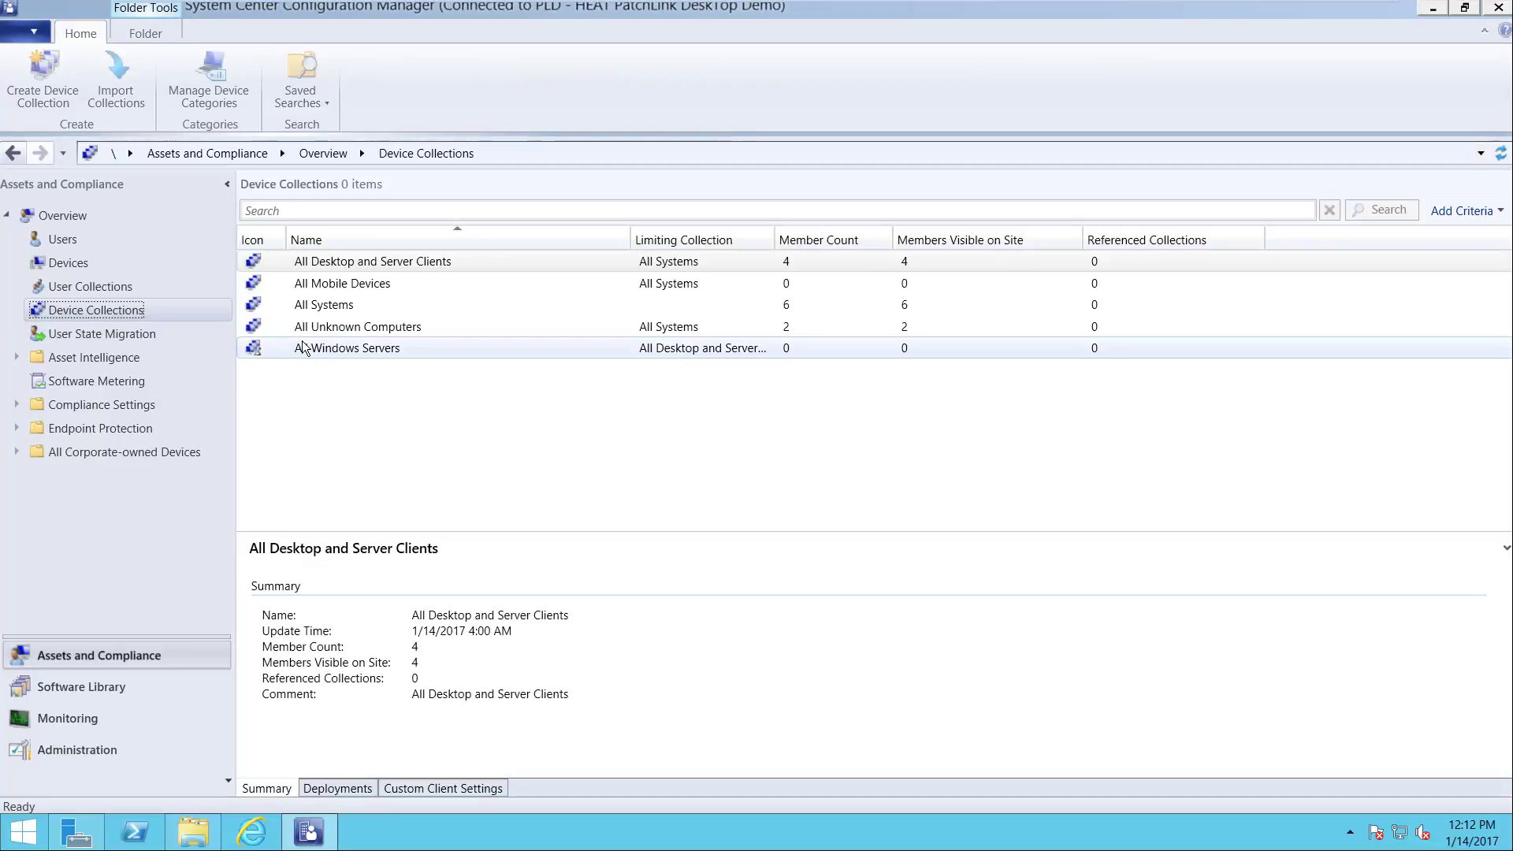
{"action": "left_click", "coordinate": [315, 347]}
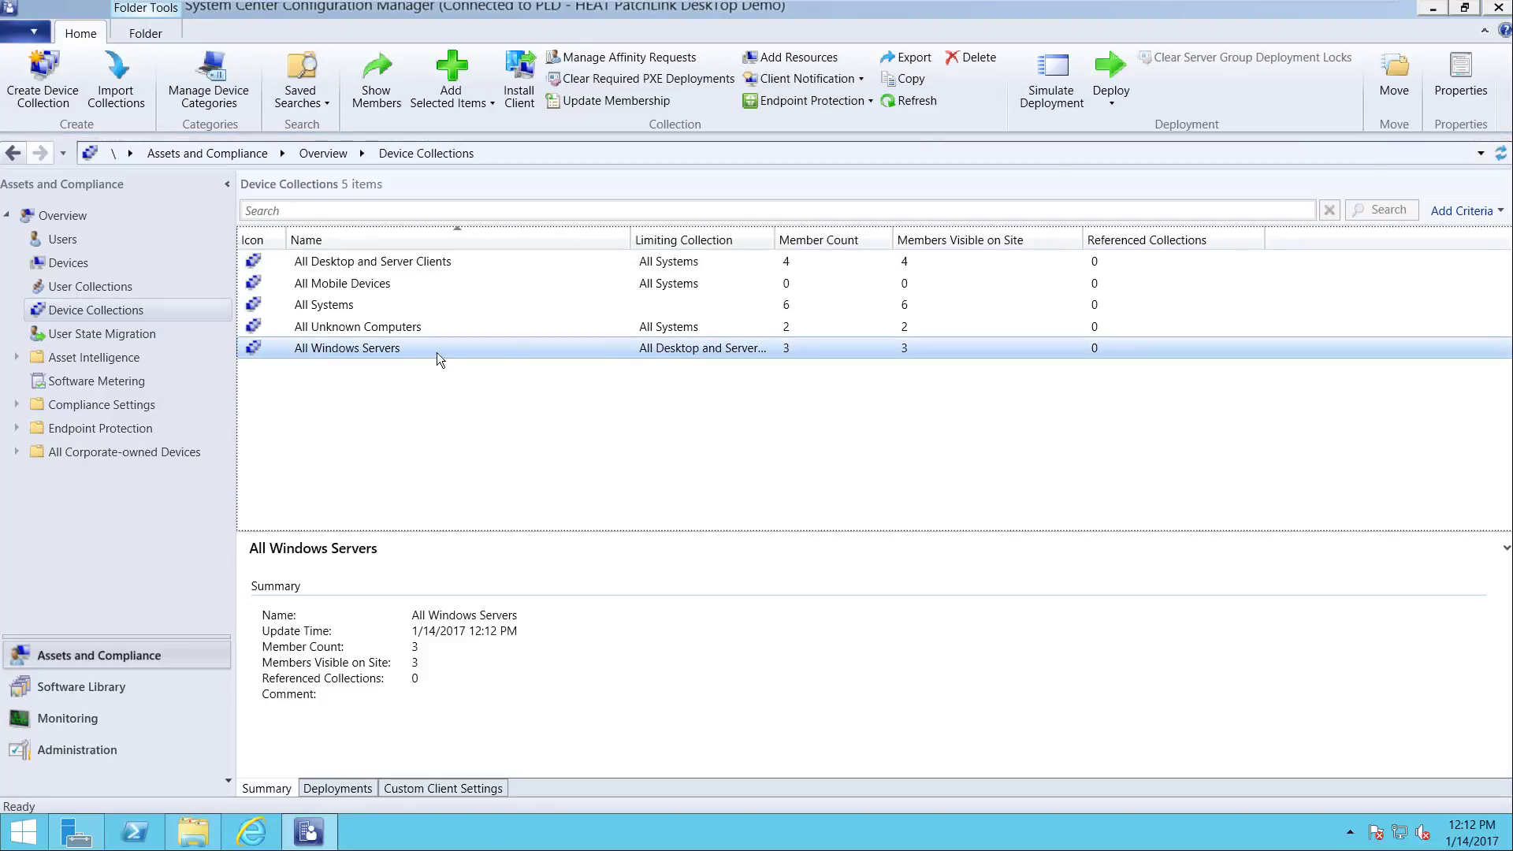
{"action": "right_click", "coordinate": [372, 353]}
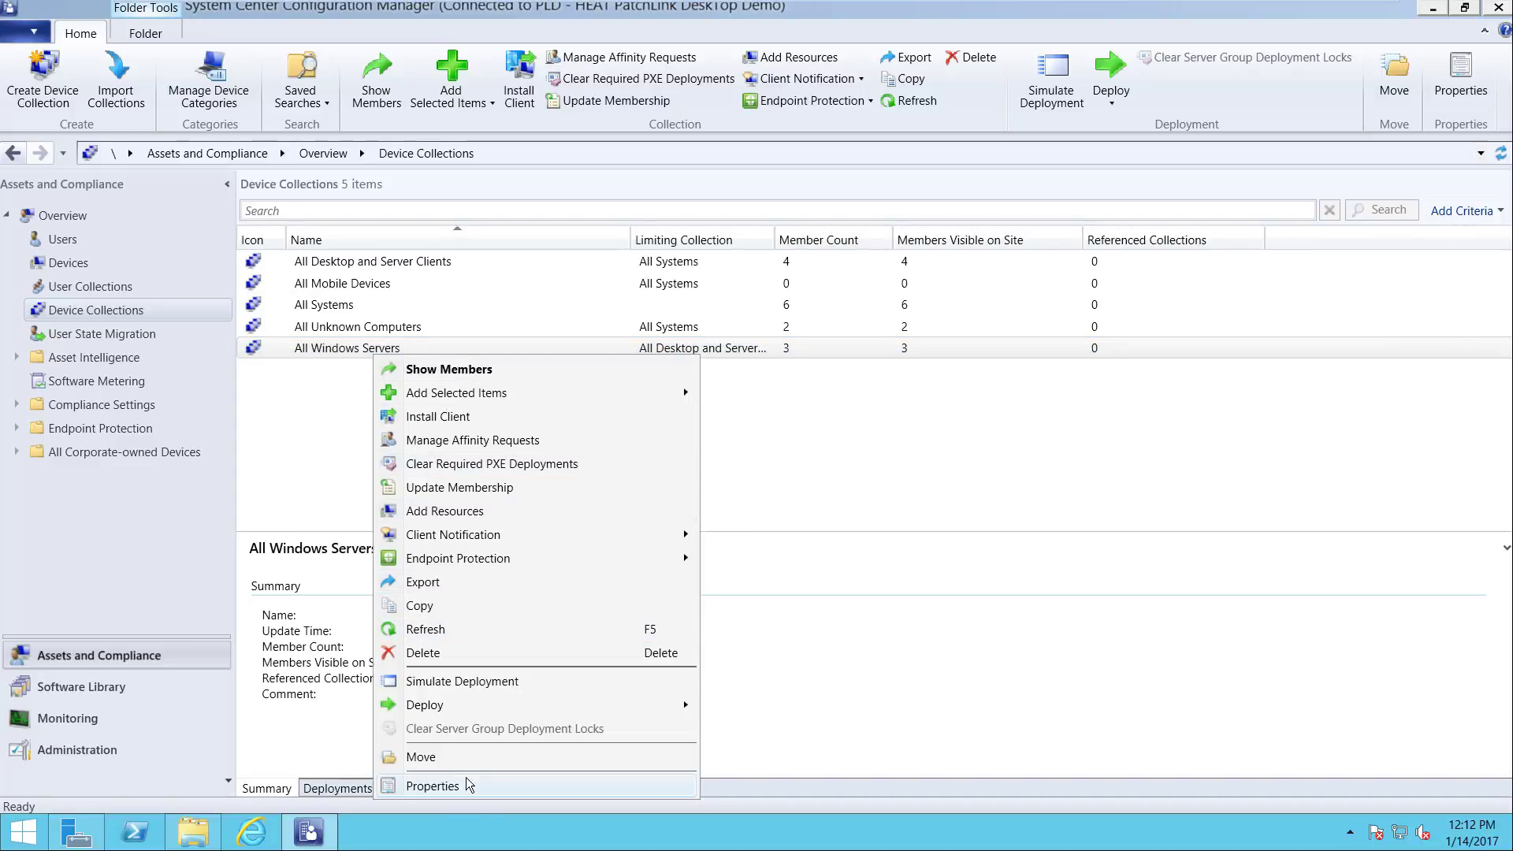
{"action": "left_click", "coordinate": [432, 786]}
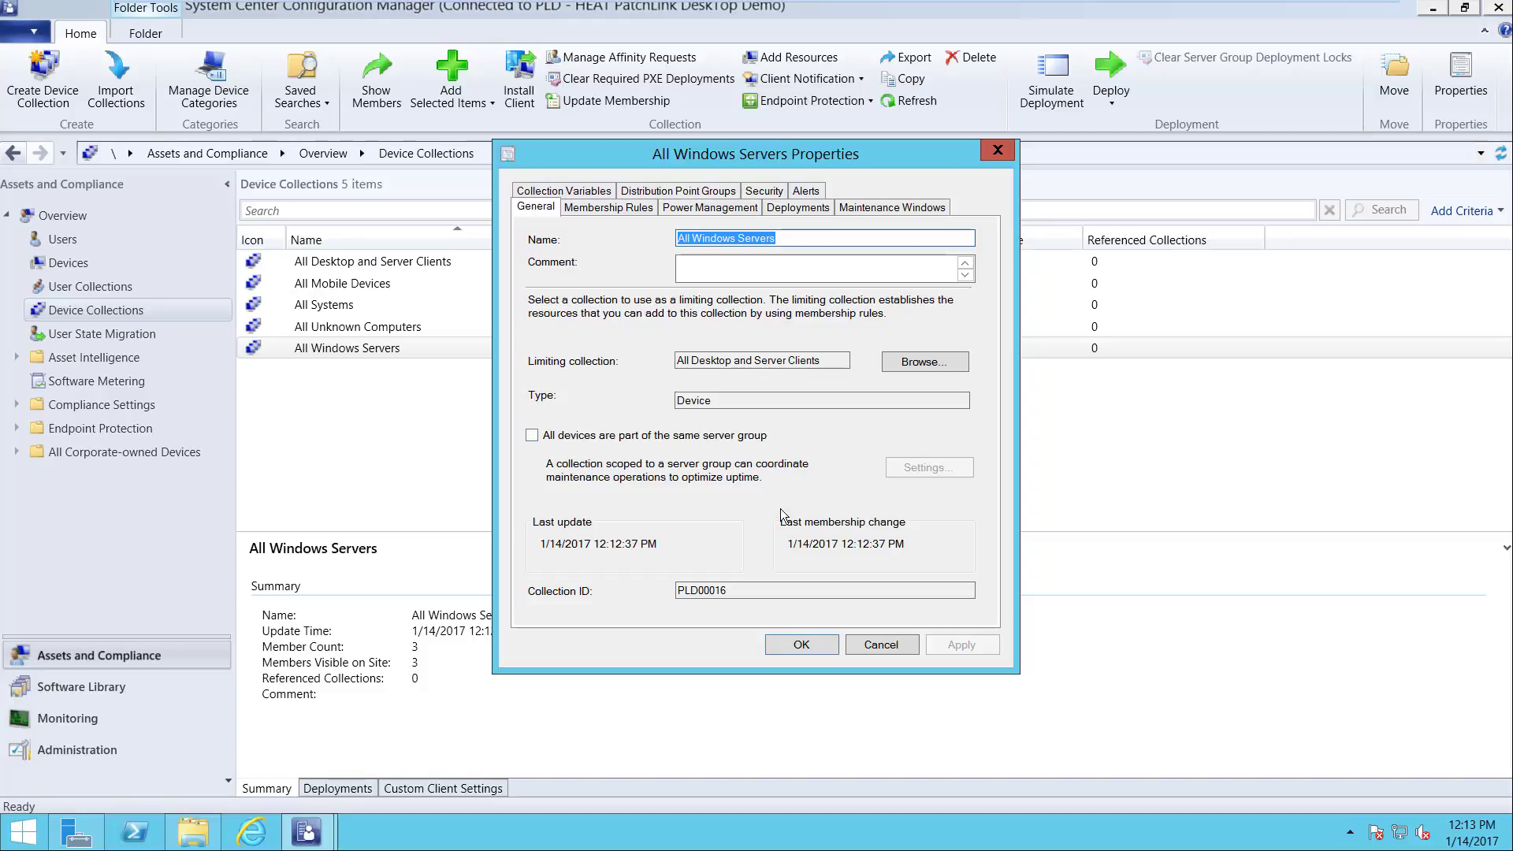
{"action": "left_click", "coordinate": [688, 437]}
{"action": "left_click", "coordinate": [951, 473]}
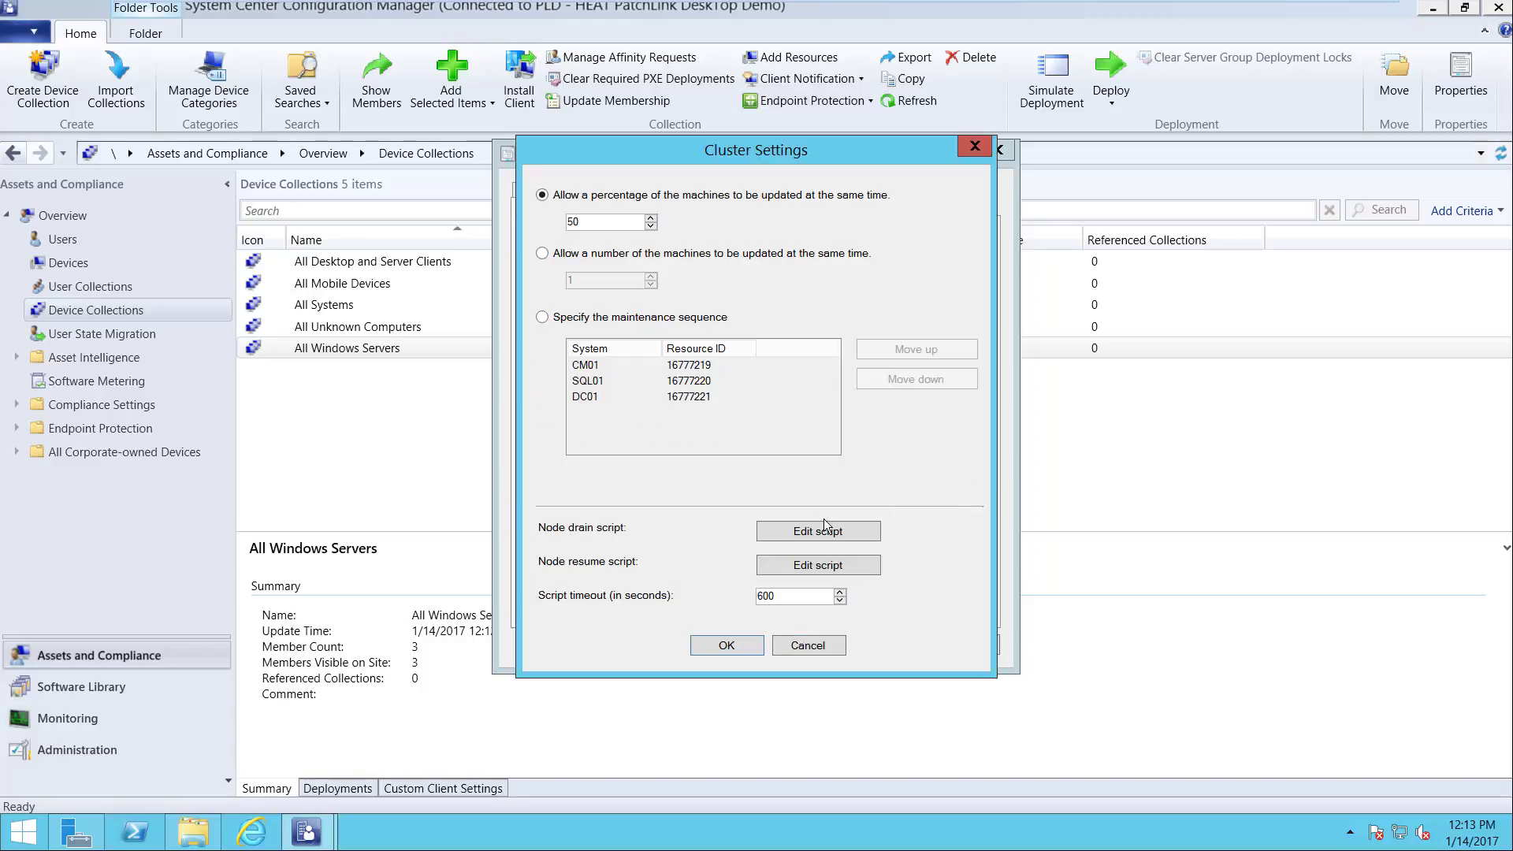
- Set the server group to use a specified maintenance sequence, with the node drain script "Get-Service bits,wuauserv | Stop-Service"
{"action": "left_click", "coordinate": [724, 253]}
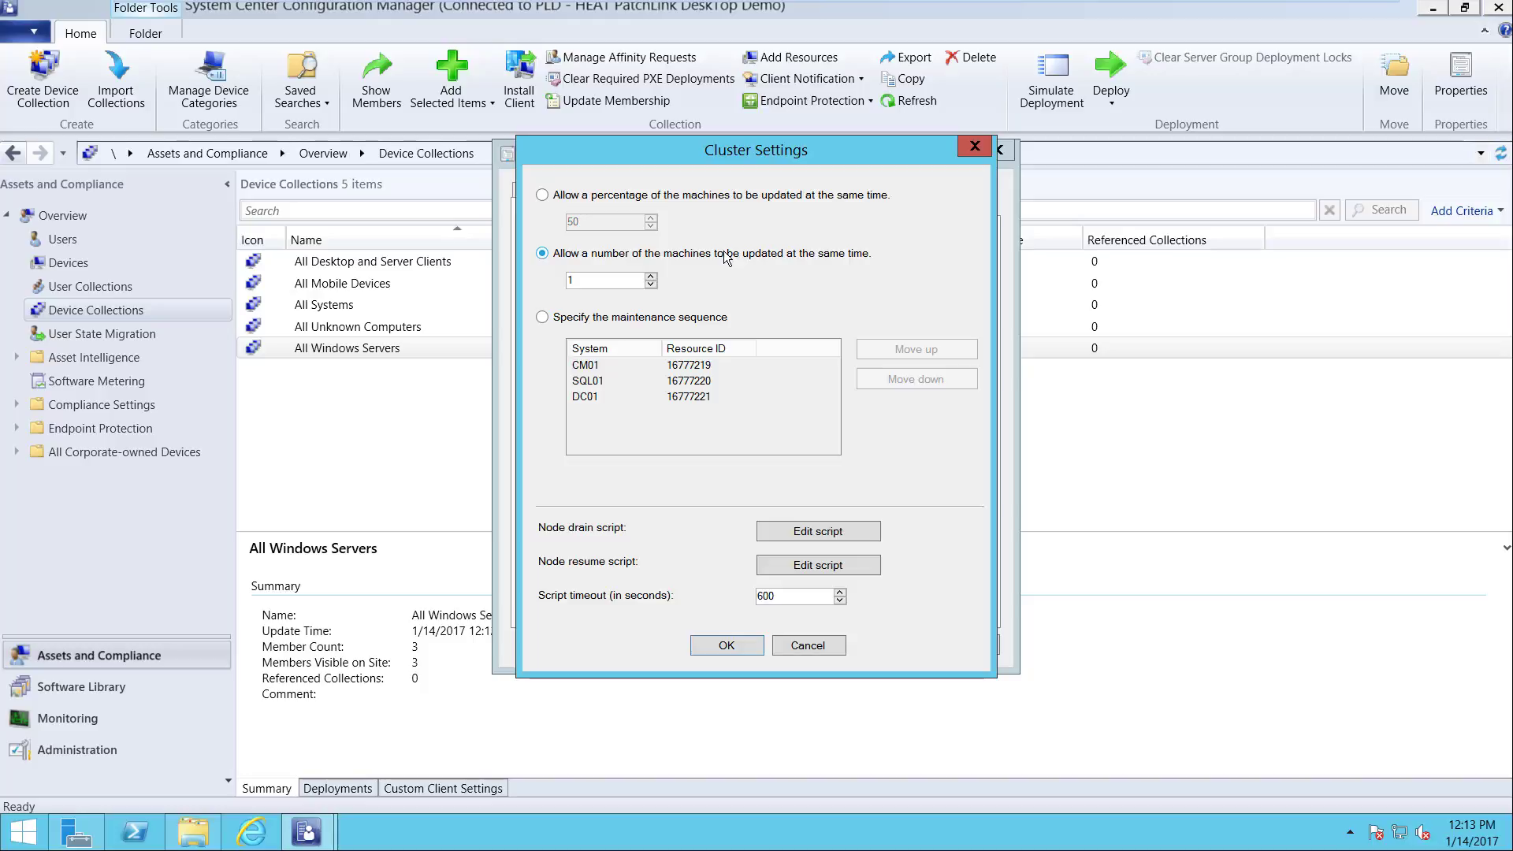
{"action": "left_click", "coordinate": [703, 316]}
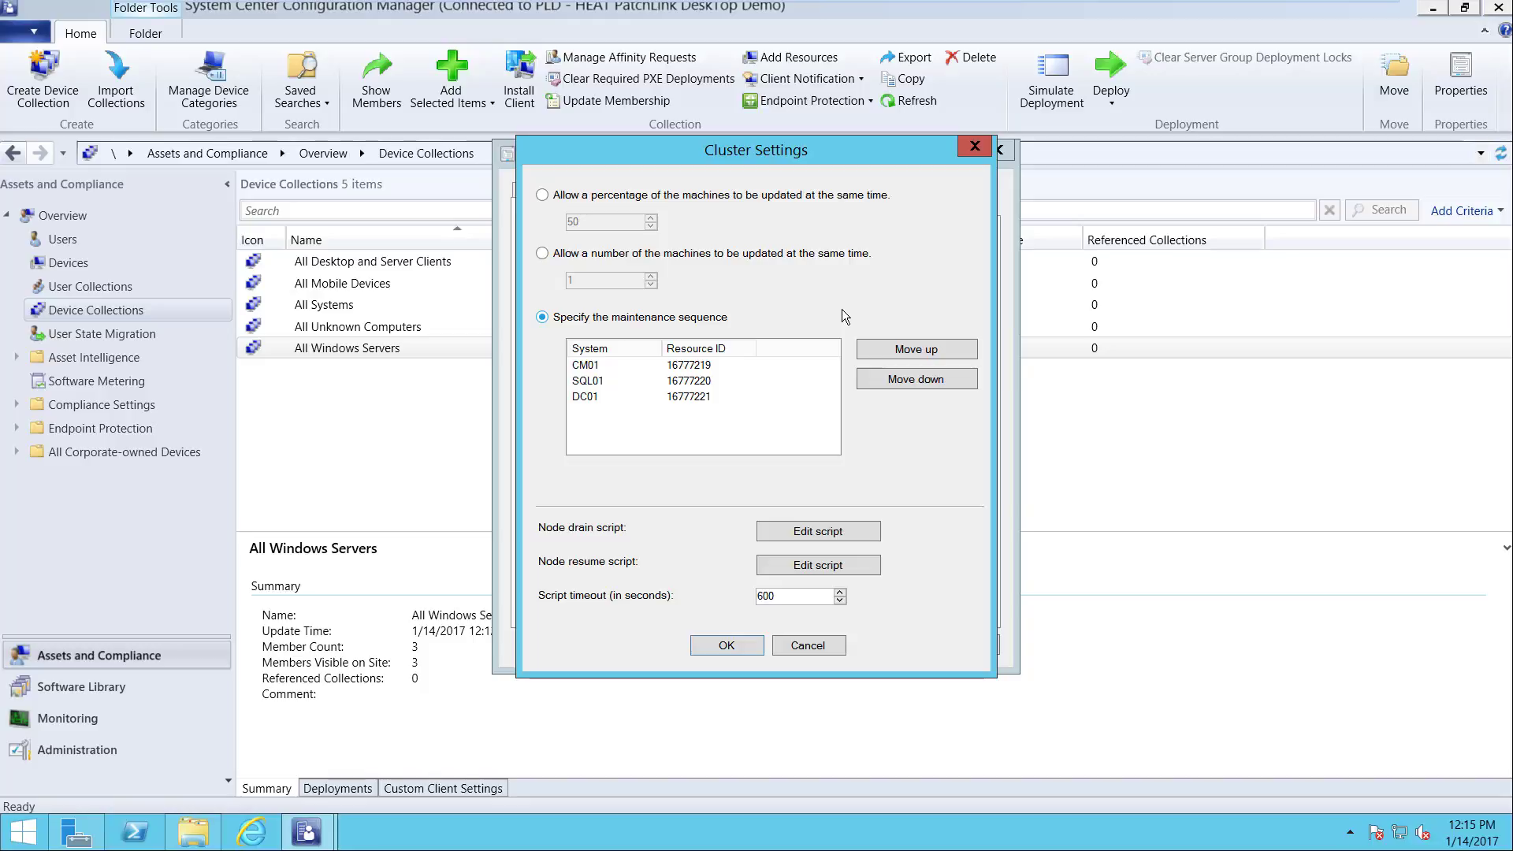
{"action": "left_click", "coordinate": [821, 534]}
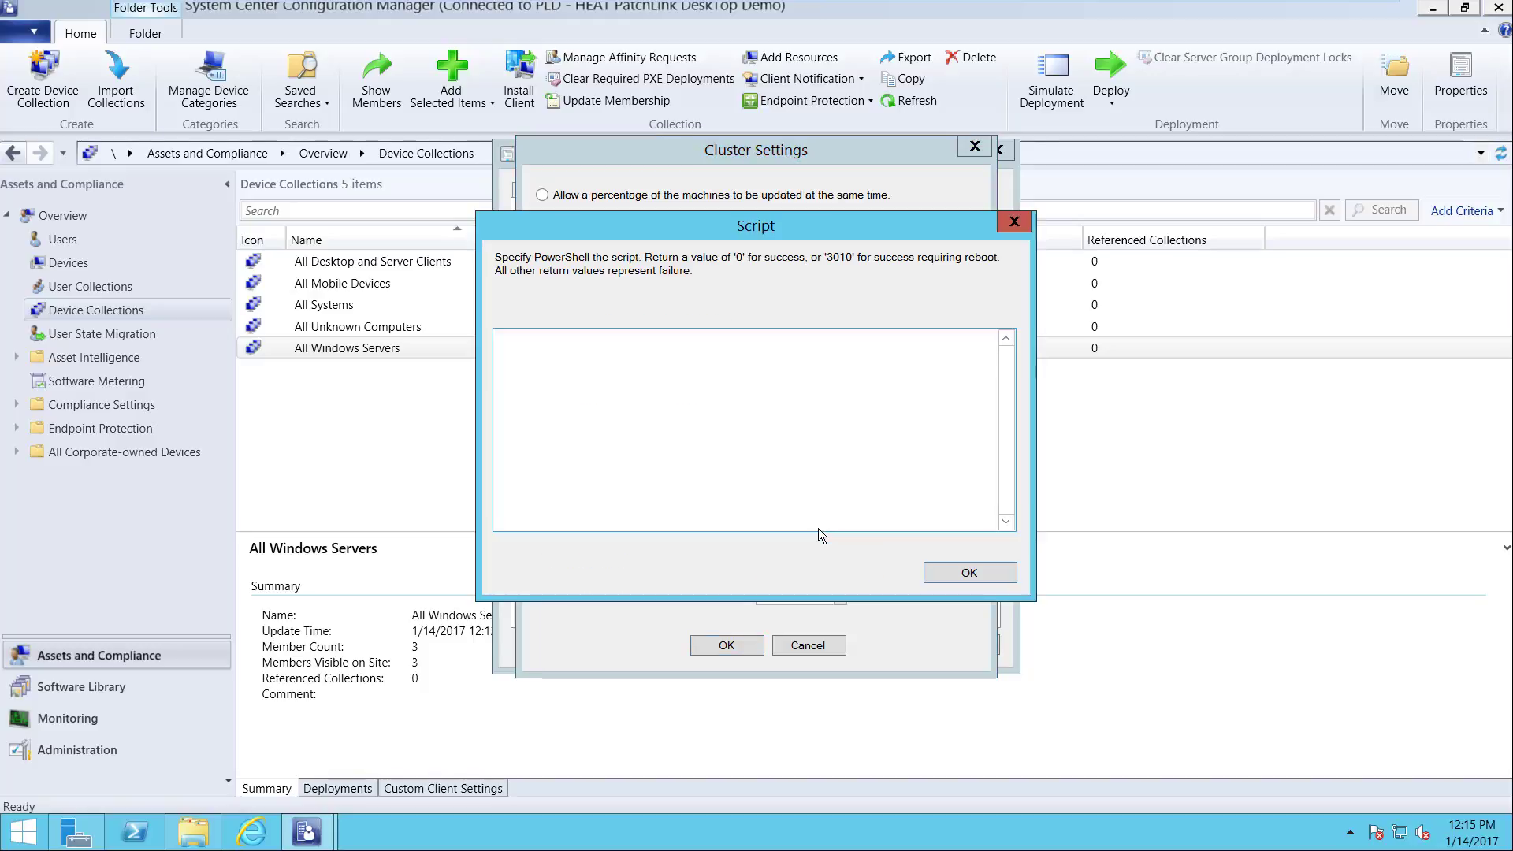
{"action": "left_click", "coordinate": [796, 485]}
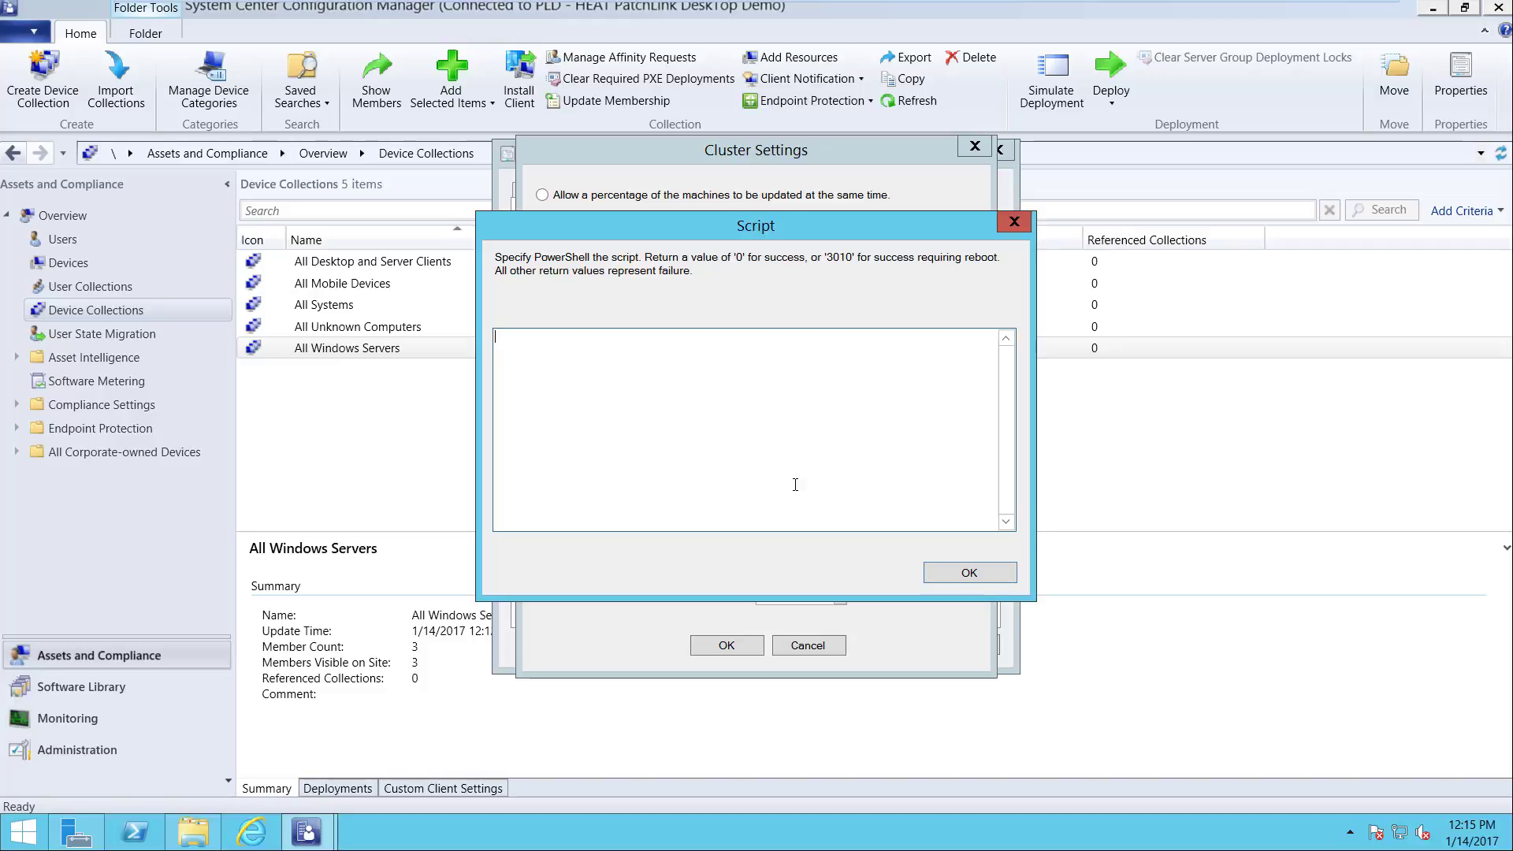
{"action": "type", "text": "Get-Service bits,wuauserv | Stop-Service"}
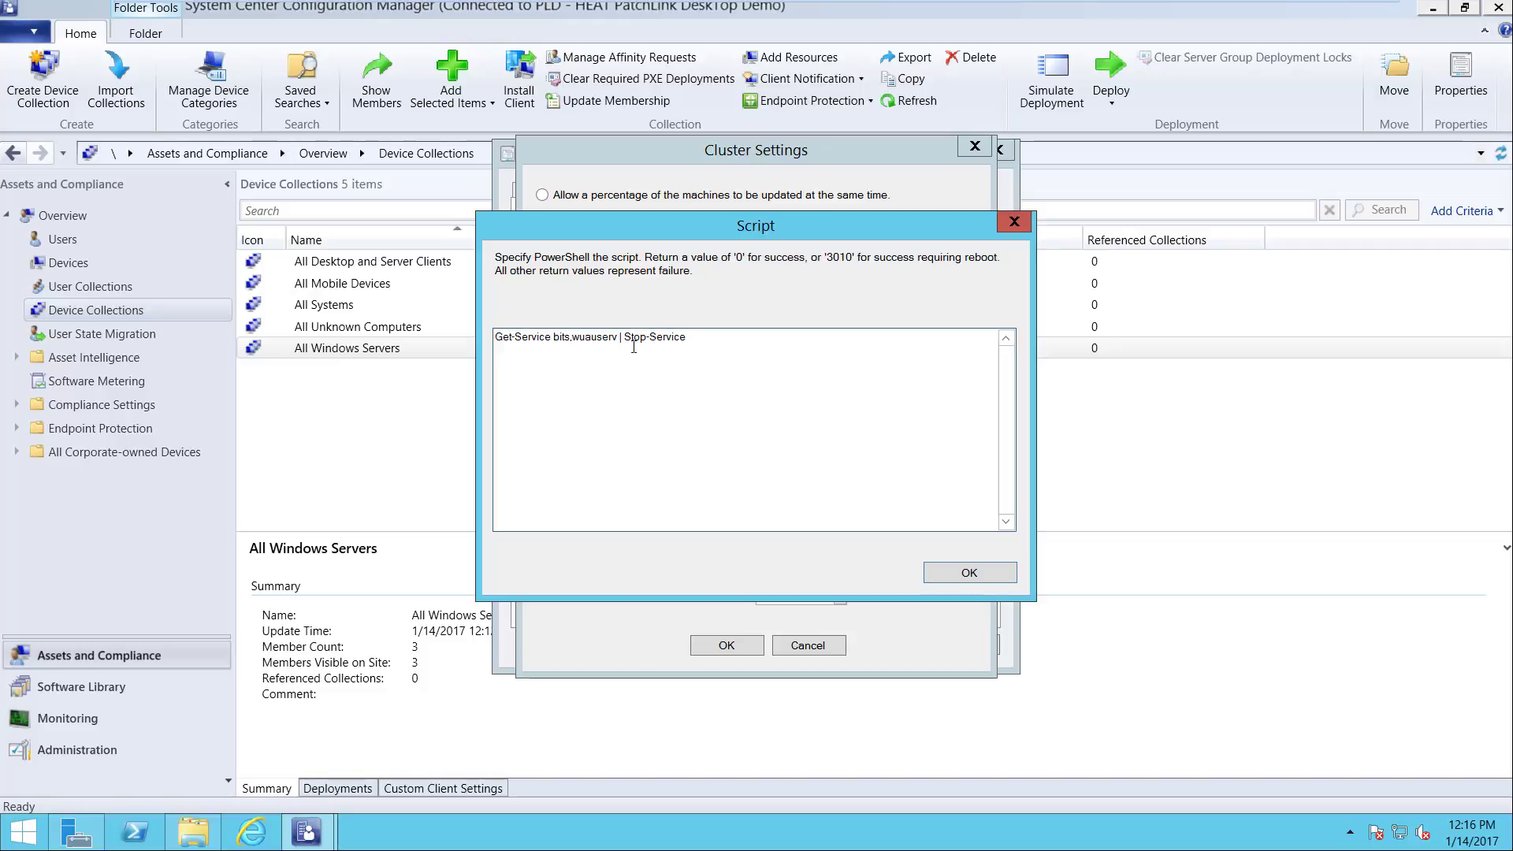
{"action": "left_click", "coordinate": [987, 580]}
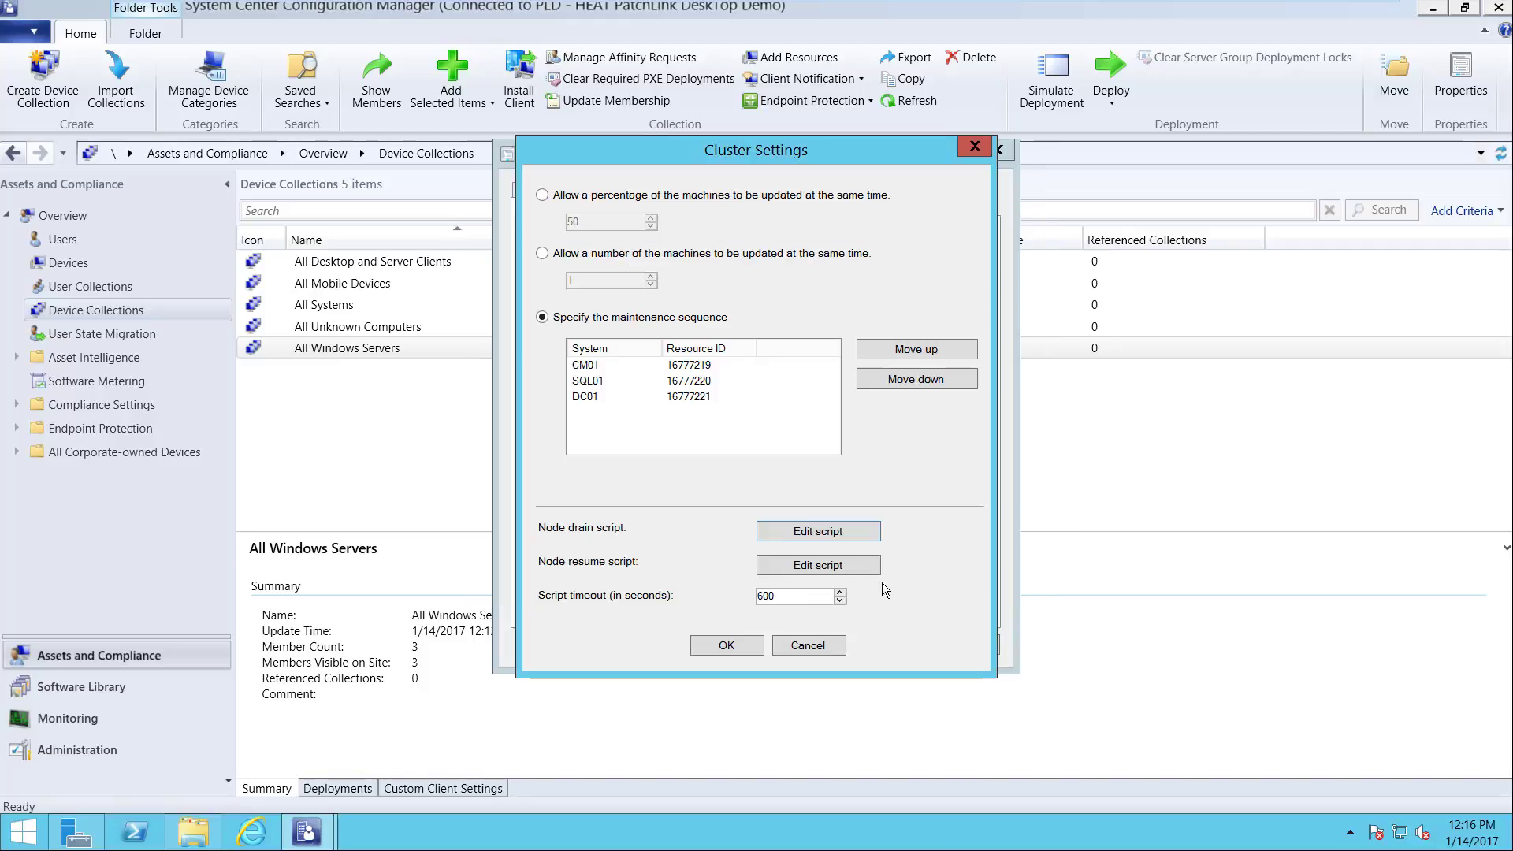
- Set the node resume script to "Get-Service bits,wuauserv | Start-Service"
{"action": "left_click", "coordinate": [818, 564]}
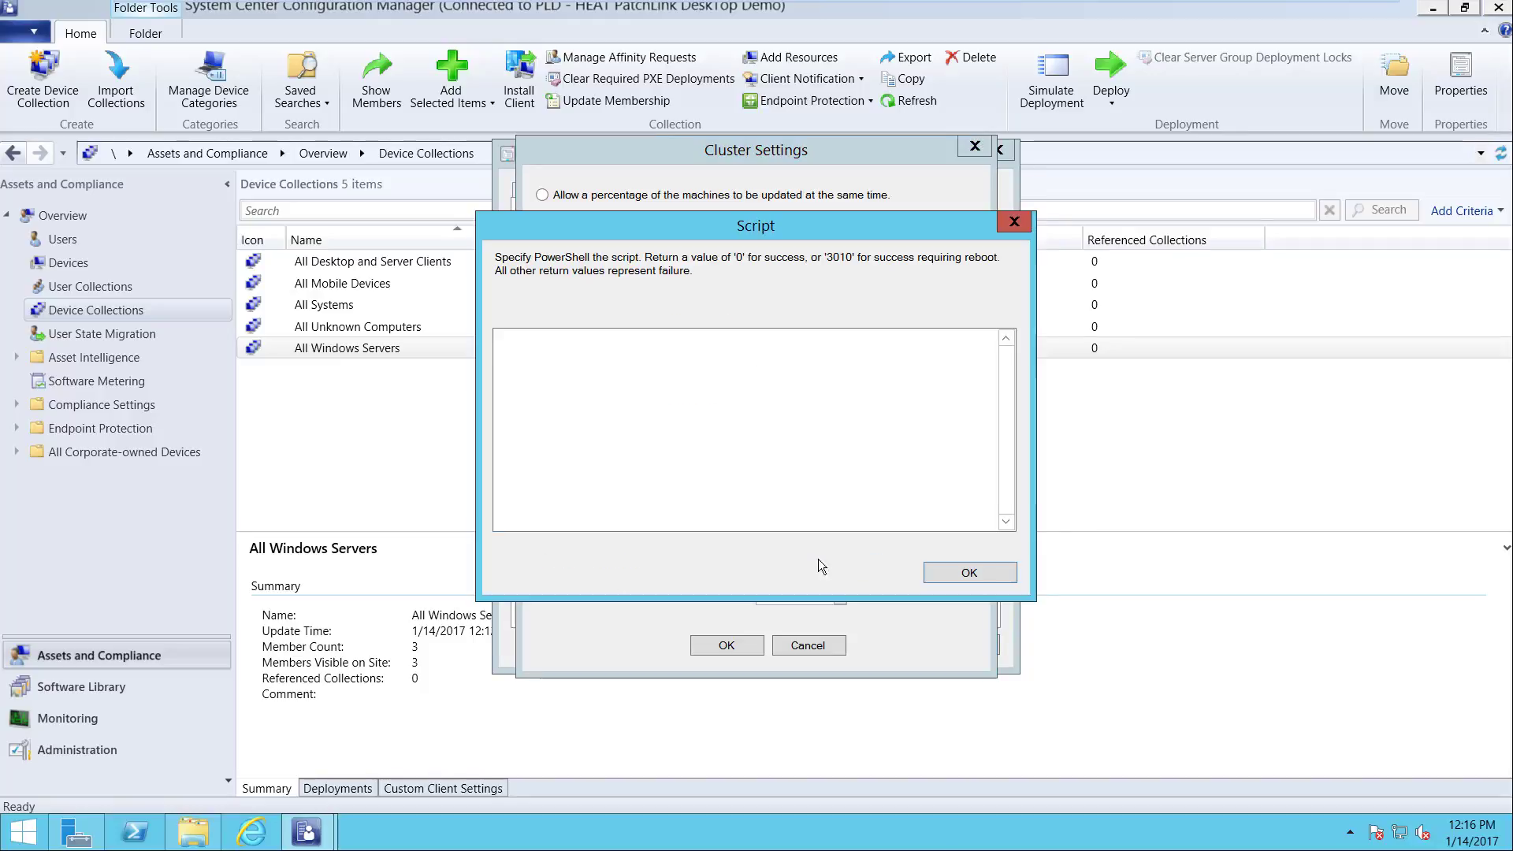
{"action": "type", "text": "Get-Service bits,wuauserv | Stop-Service"}
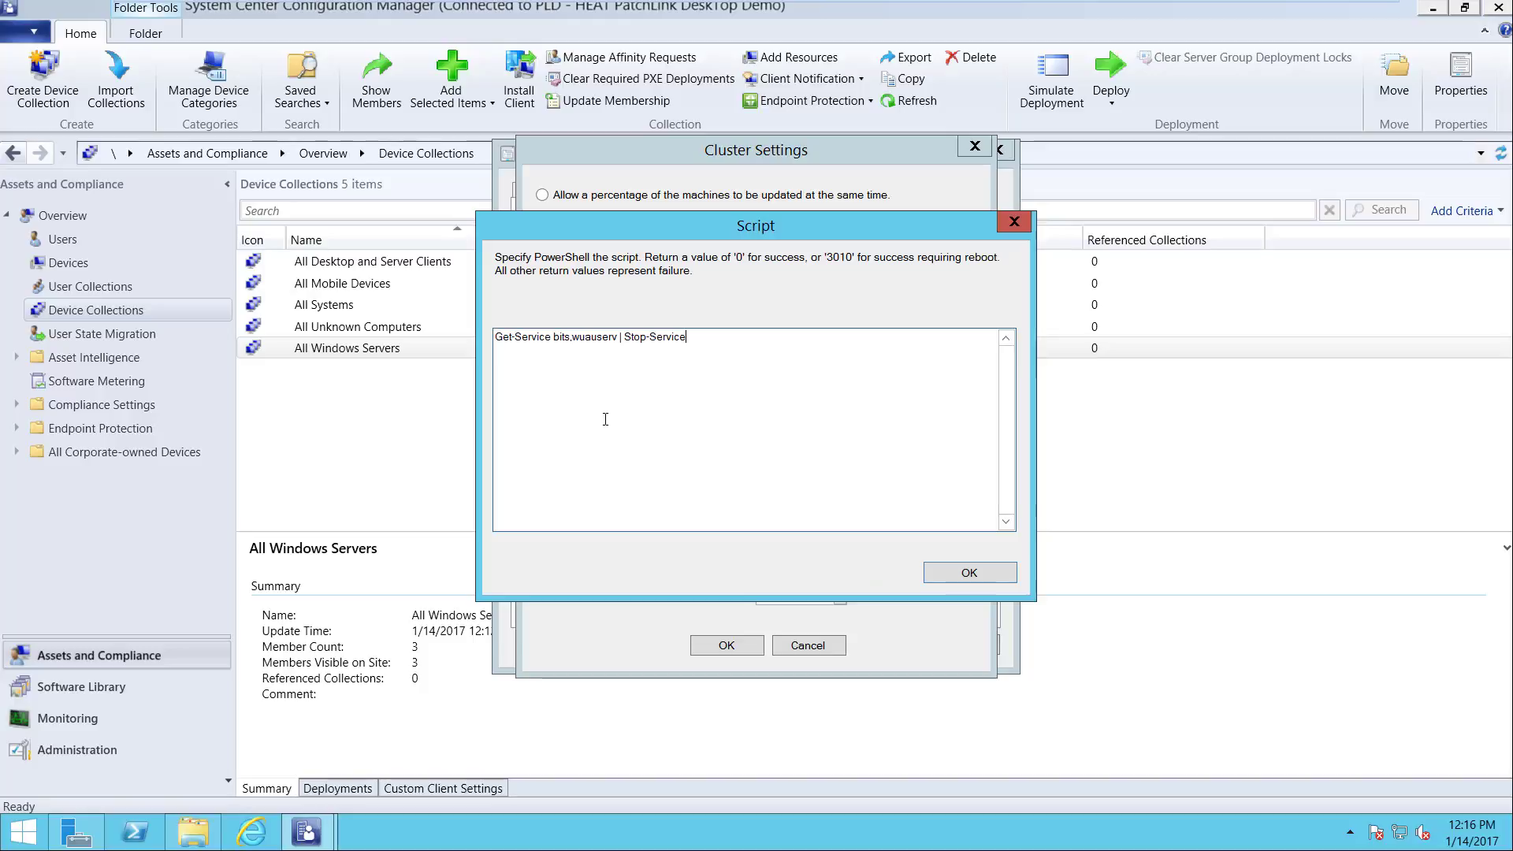
{"action": "double_click", "coordinate": [627, 337]}
{"action": "type", "text": "Start"}
{"action": "left_click", "coordinate": [997, 579]}
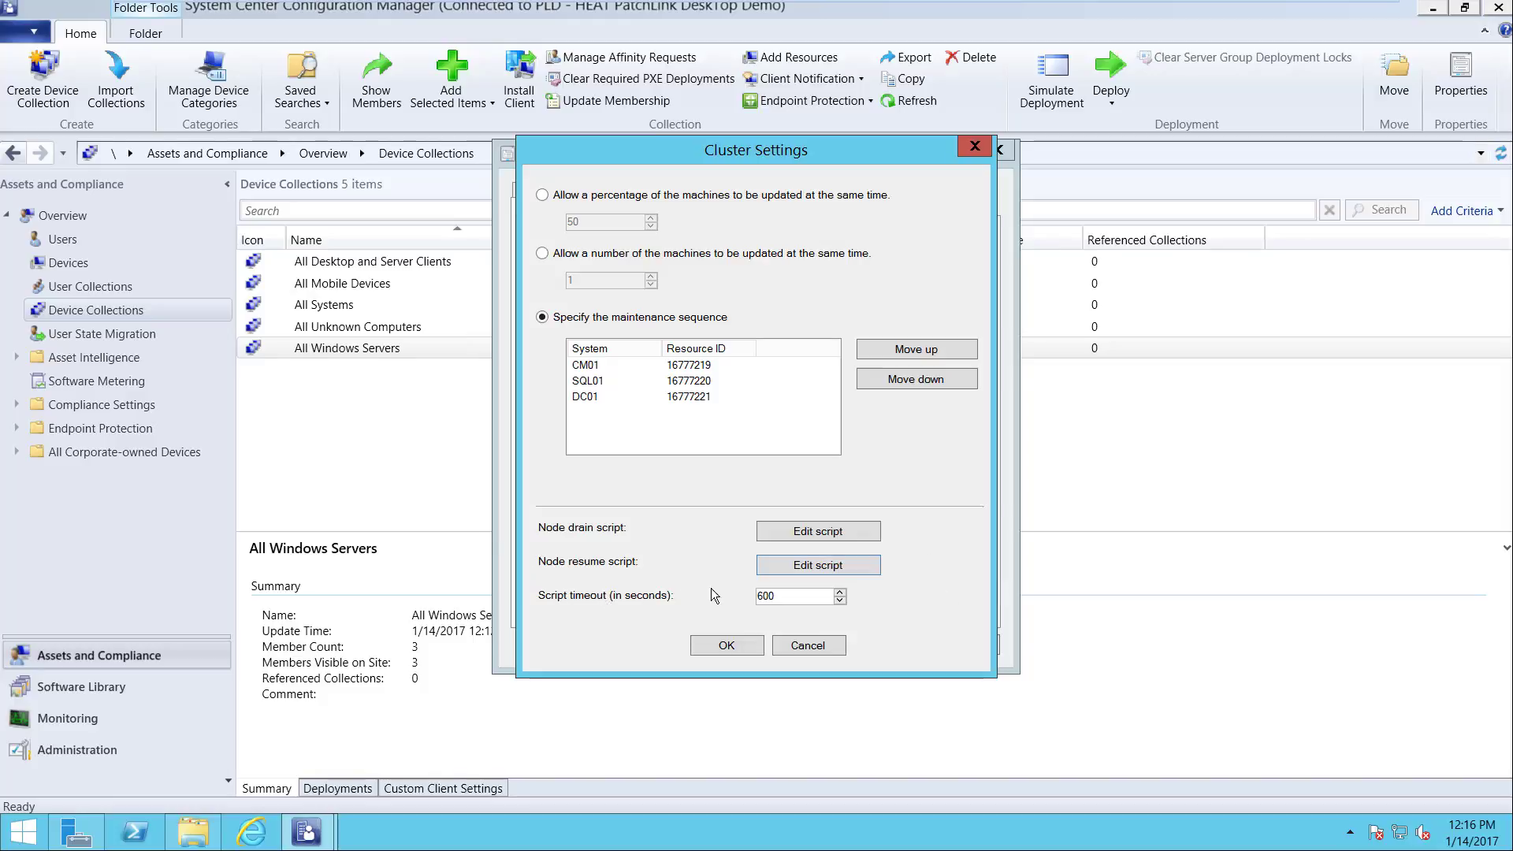
- Review the maintenance sequence CM01, SQL01, DC01, then save the cluster settings and the All Windows Servers collection properties
{"action": "left_click", "coordinate": [730, 398]}
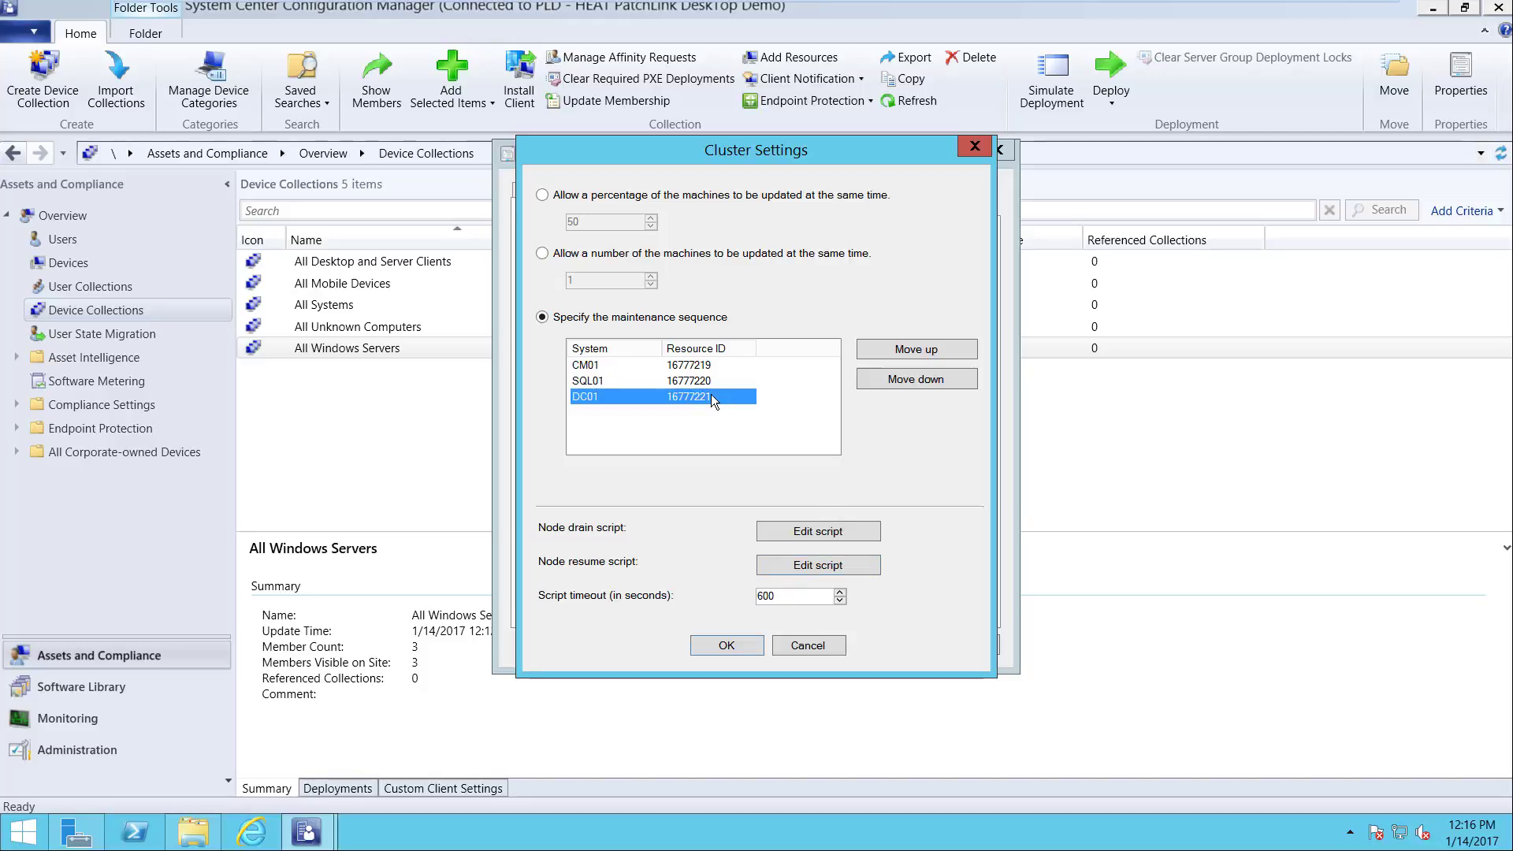
{"action": "left_click", "coordinate": [627, 366]}
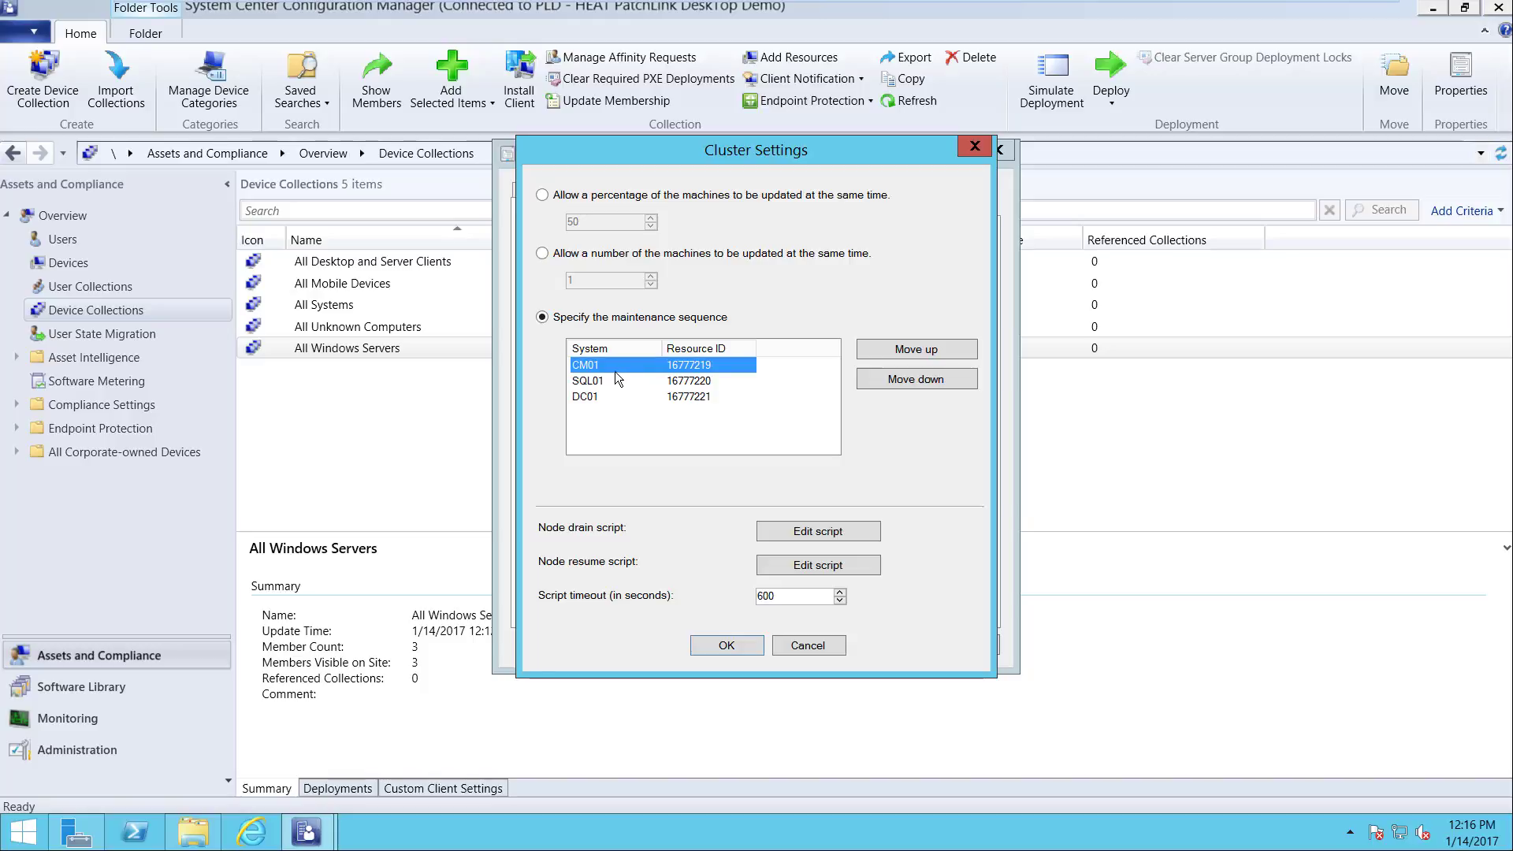
{"action": "left_click", "coordinate": [617, 382]}
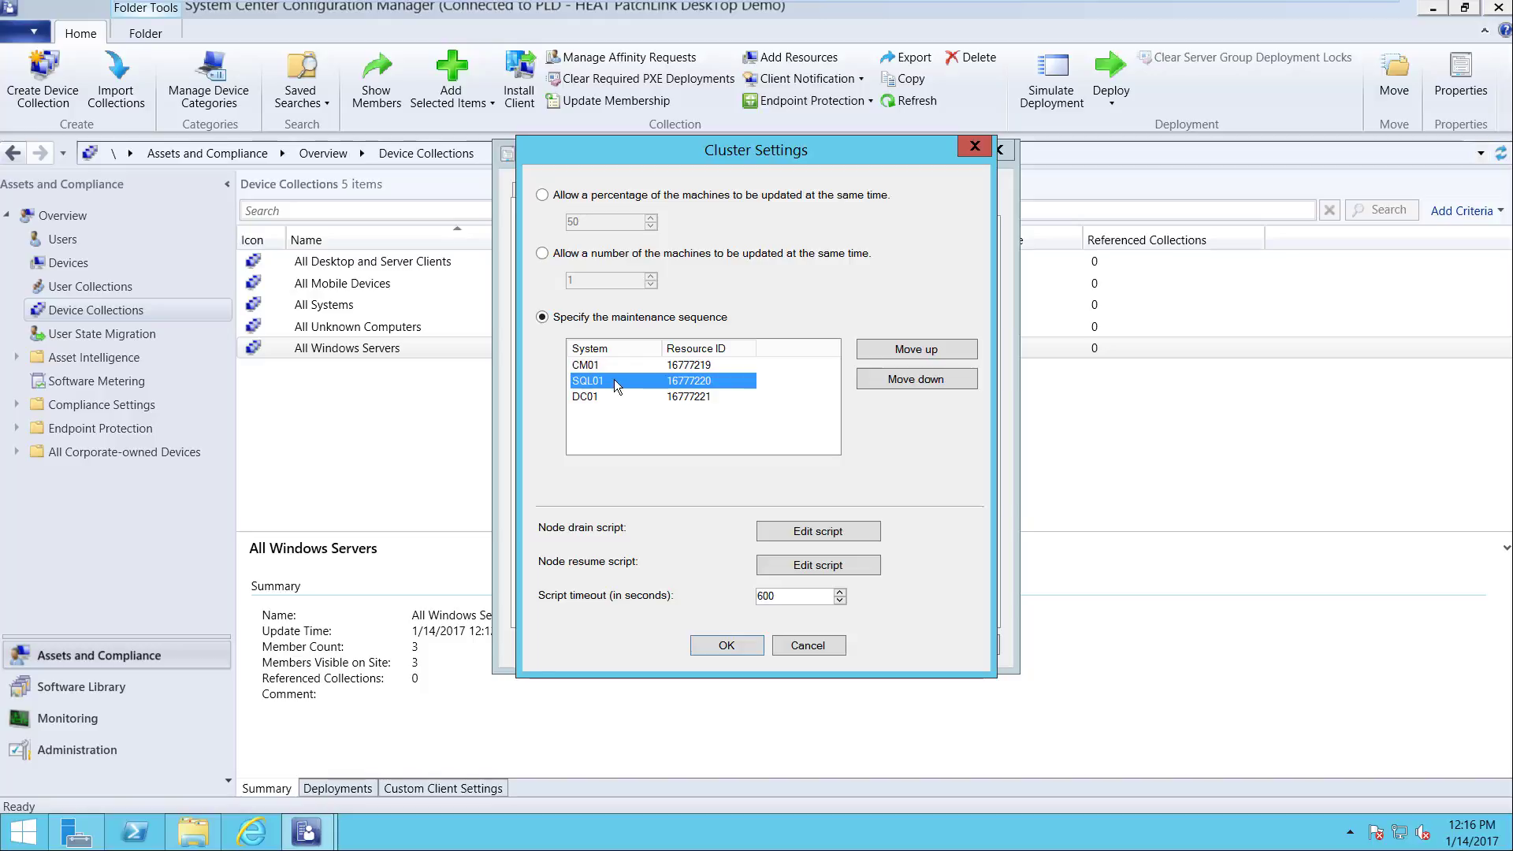
{"action": "left_click", "coordinate": [616, 396]}
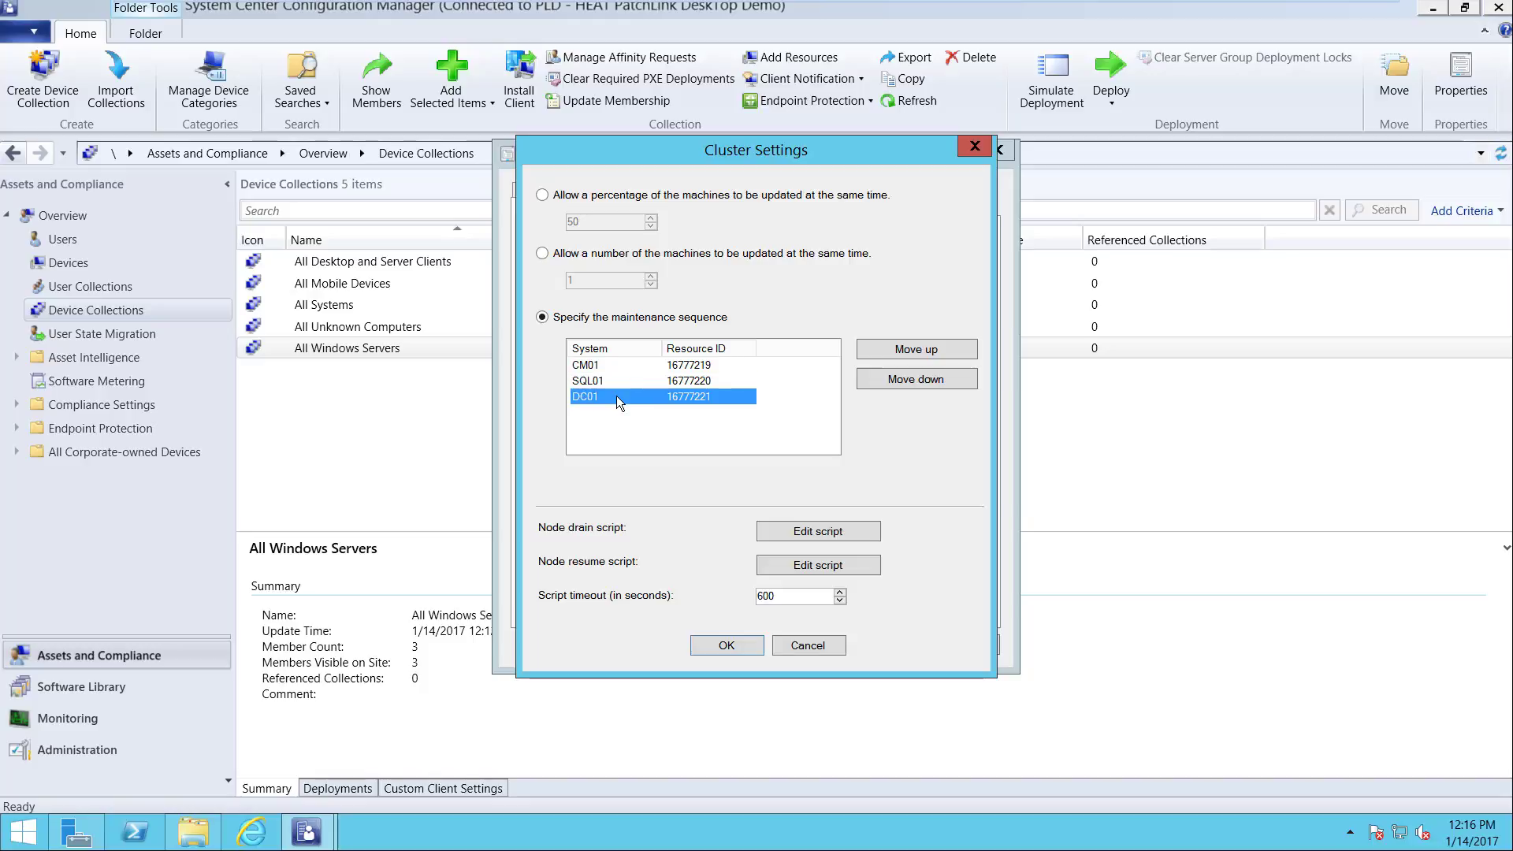
{"action": "left_click", "coordinate": [726, 646]}
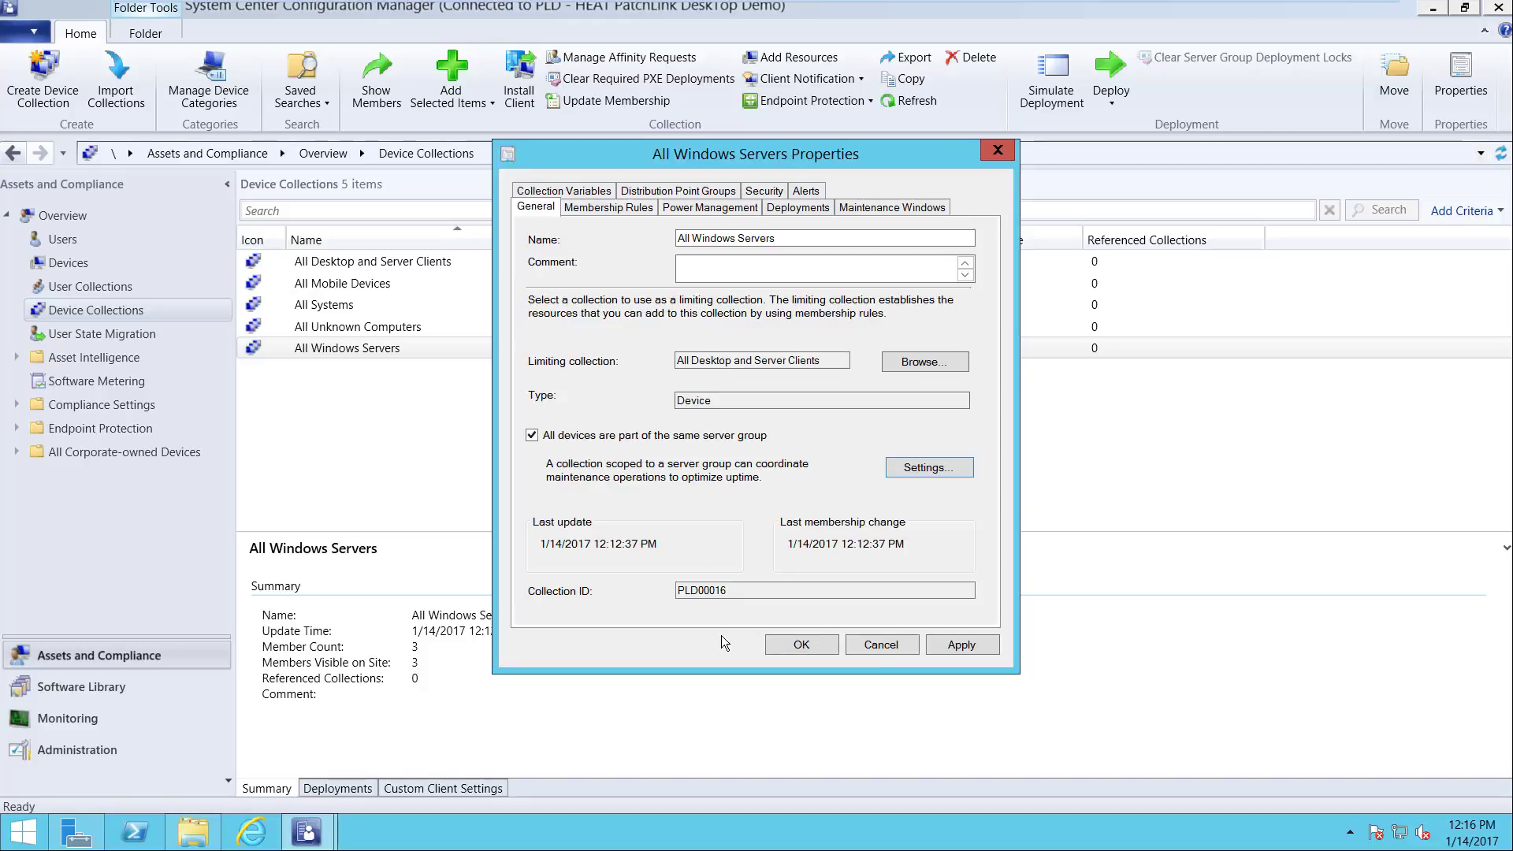
{"action": "left_click", "coordinate": [963, 645]}
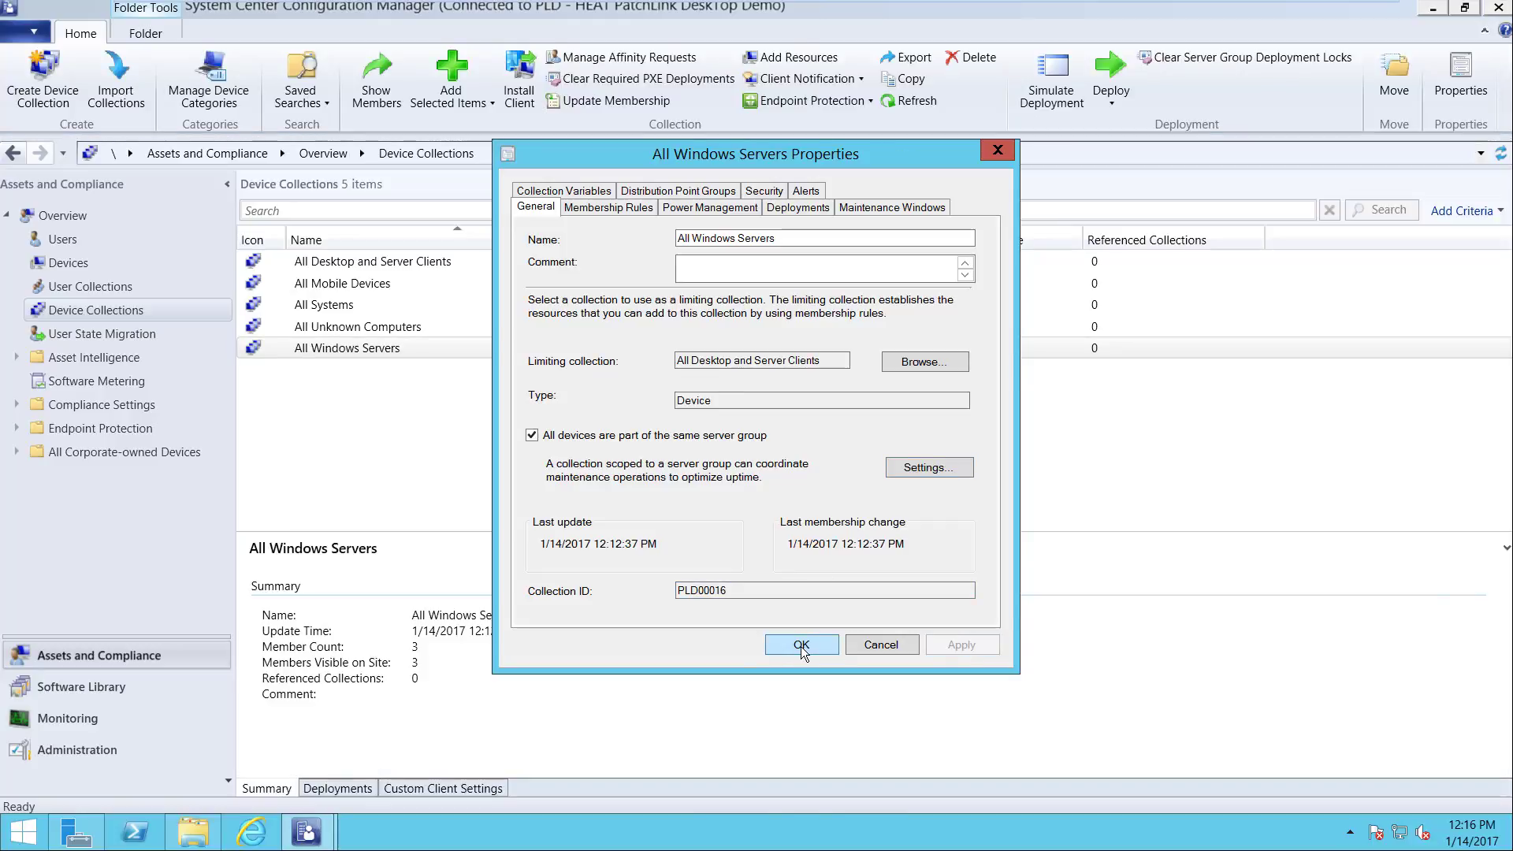
{"action": "left_click", "coordinate": [801, 644]}
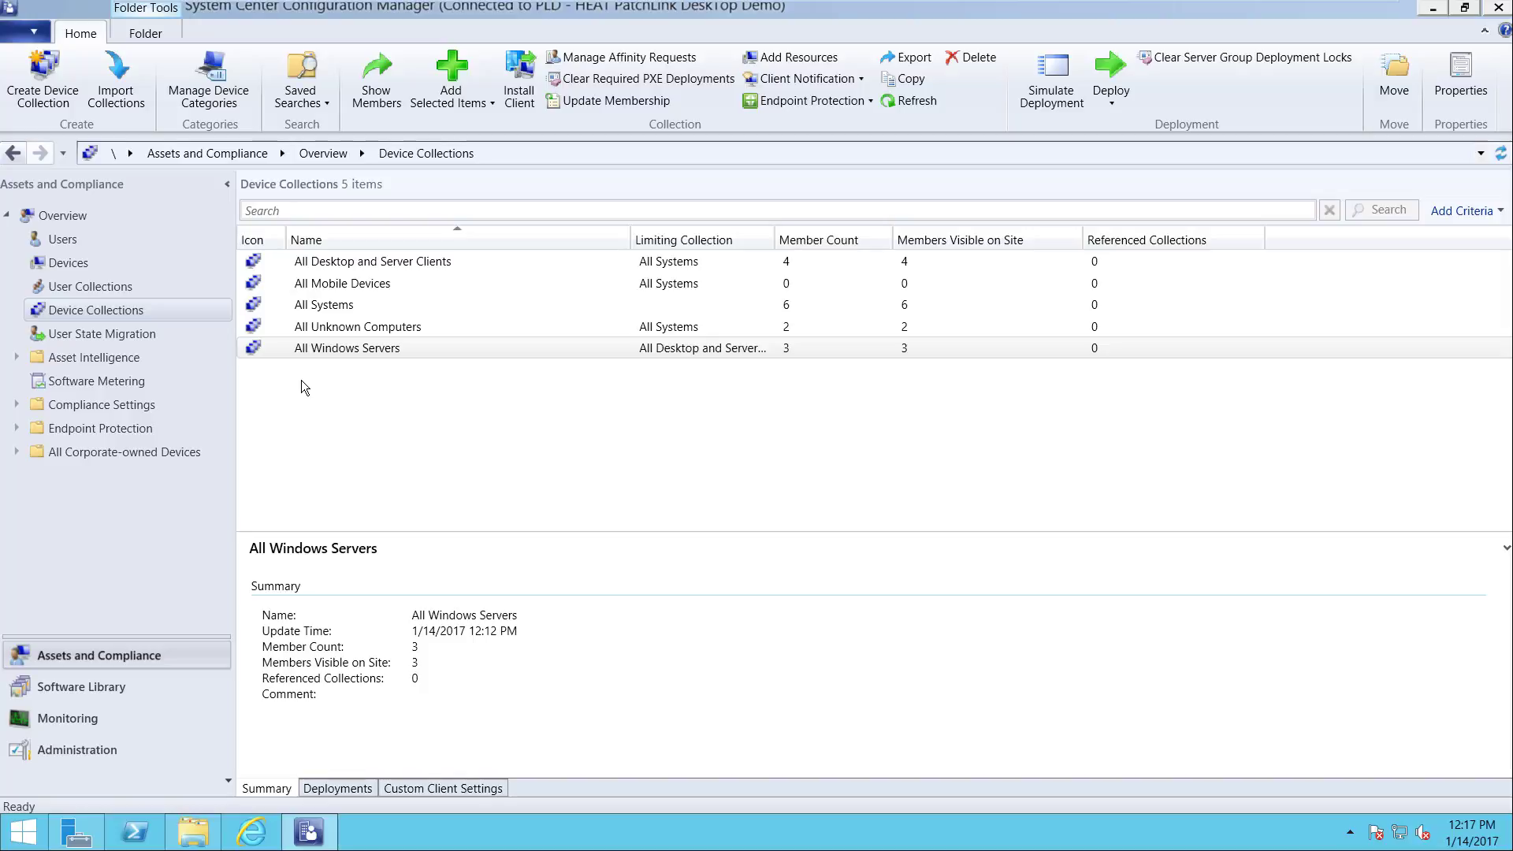
- Minimize the Configuration Manager console and the CM01 virtual machine window to return to the host desktop
{"action": "left_click", "coordinate": [1433, 7]}
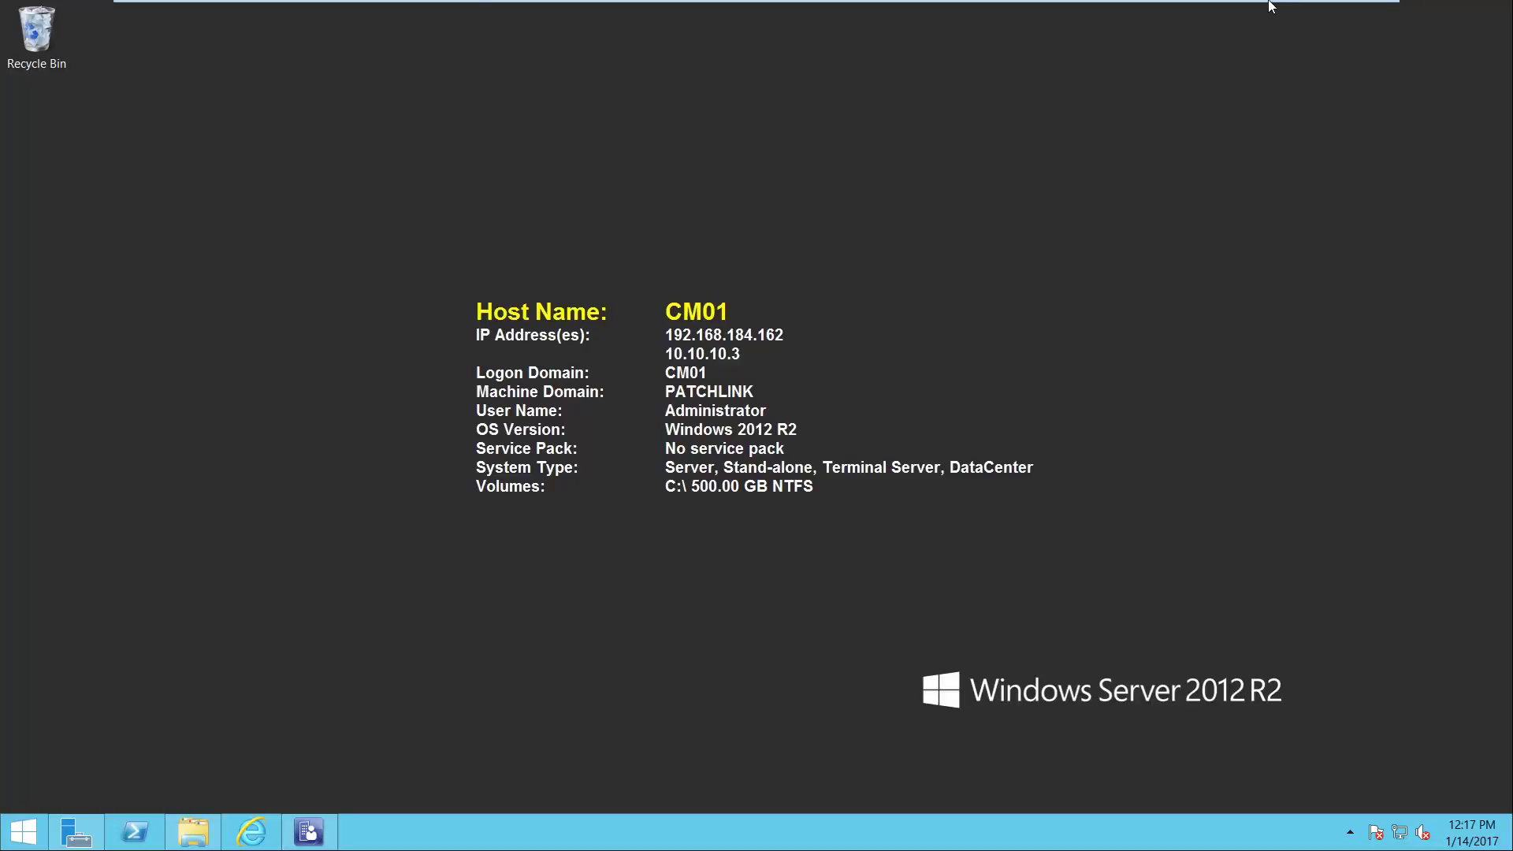
{"action": "mouse_move", "coordinate": [1272, 3]}
{"action": "left_click", "coordinate": [1342, 12]}
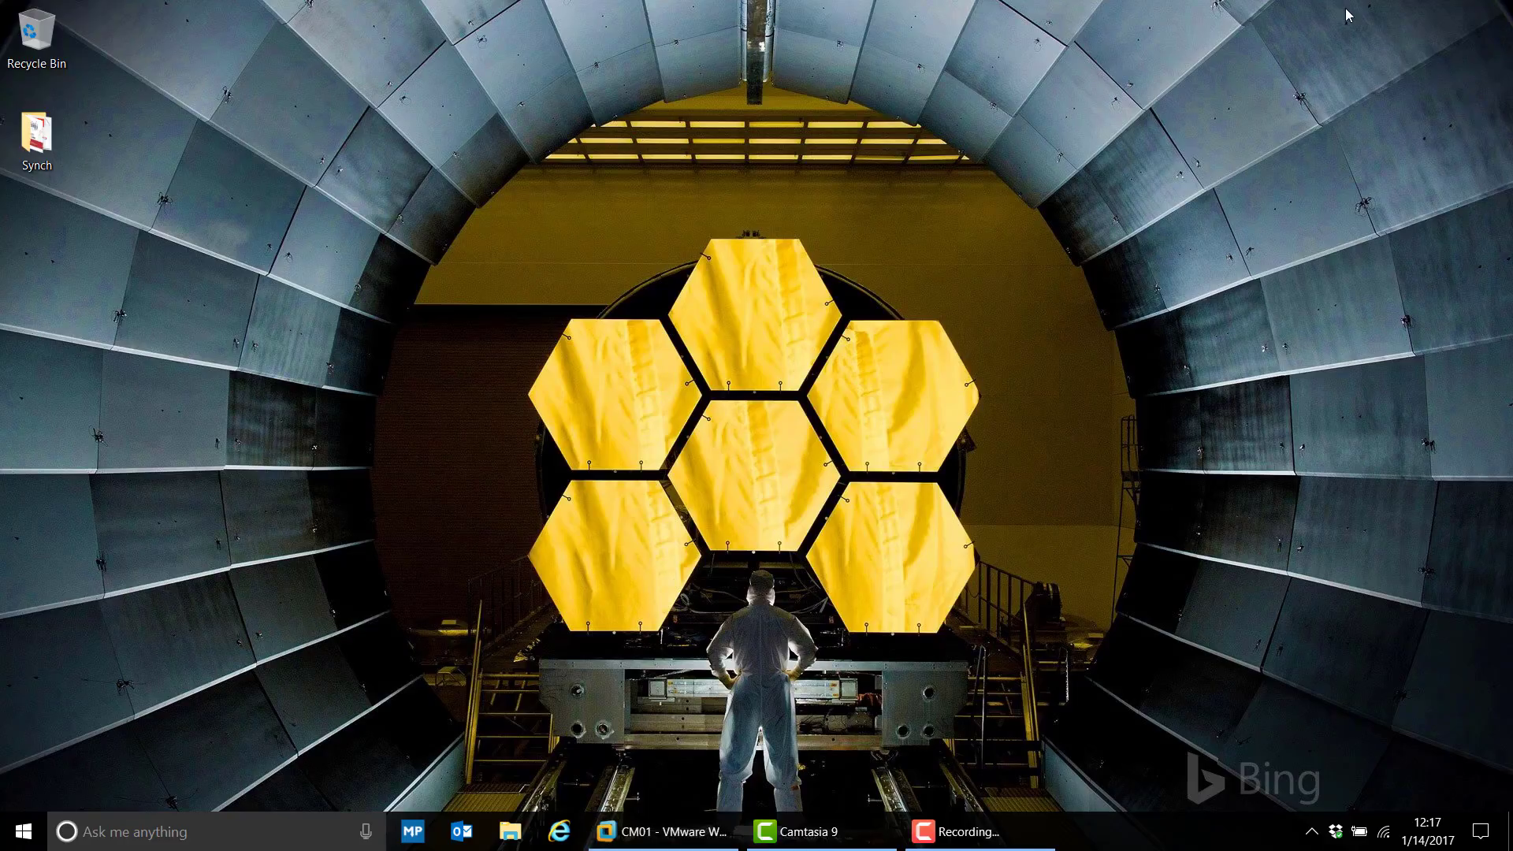